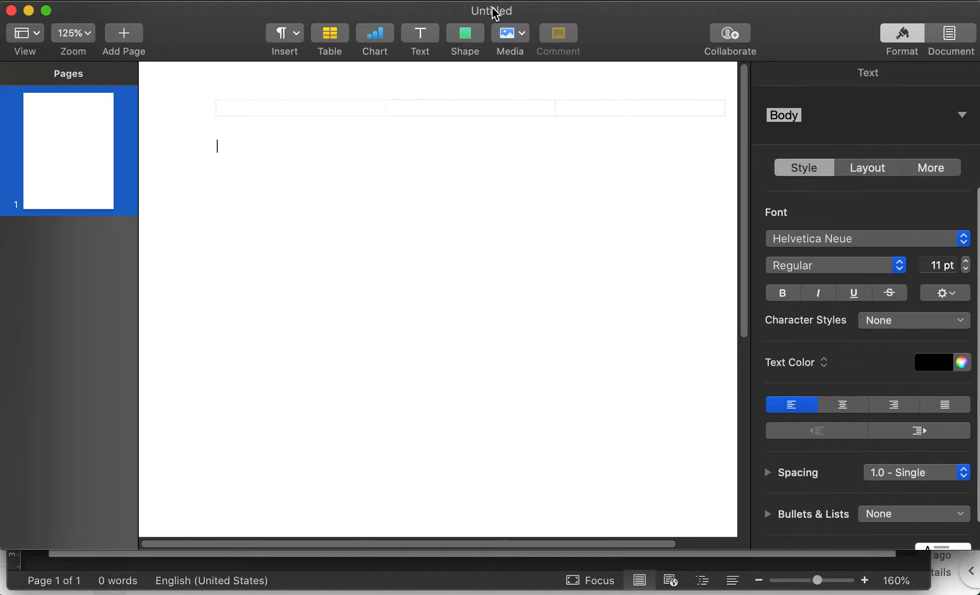
{"action": "left_click", "coordinate": [513, 13]}
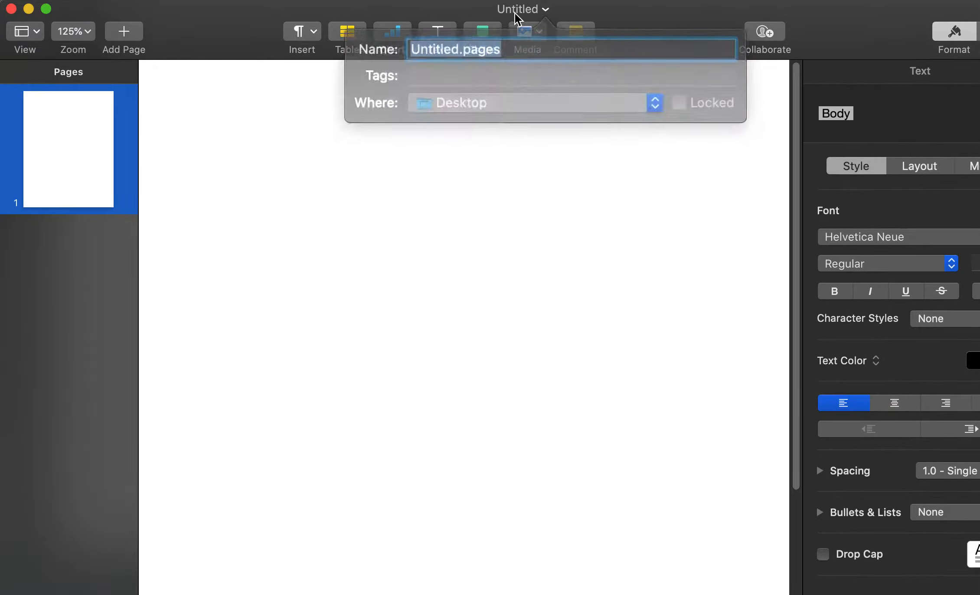
{"action": "left_click", "coordinate": [490, 48]}
{"action": "left_click_drag", "start_coordinate": [517, 47], "coordinate": [473, 50]}
{"action": "left_click", "coordinate": [521, 47]}
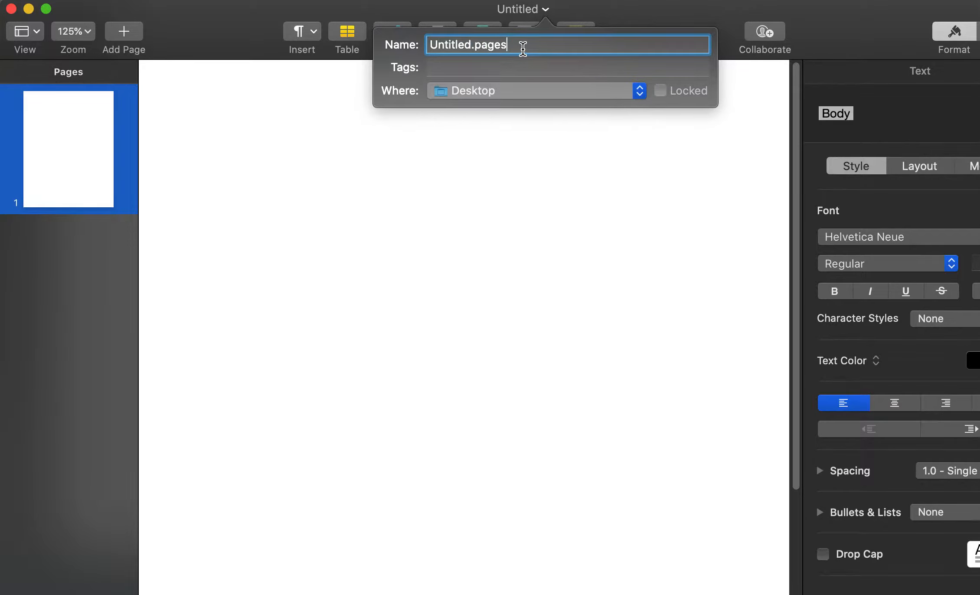
{"action": "double_click", "coordinate": [459, 46]}
{"action": "left_click", "coordinate": [460, 47]}
{"action": "double_click", "coordinate": [430, 46]}
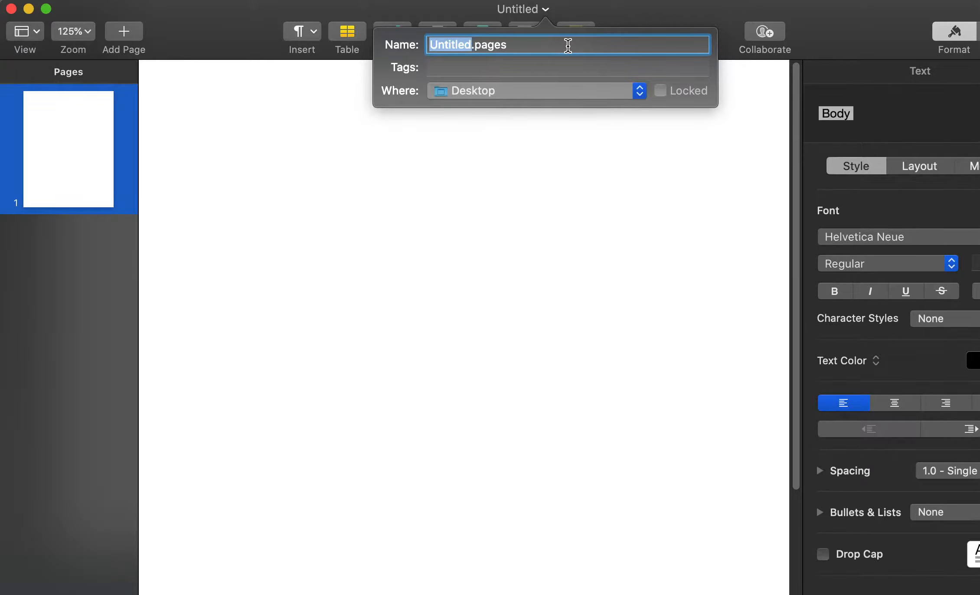
{"action": "left_click", "coordinate": [568, 44]}
{"action": "left_click_drag", "start_coordinate": [473, 46], "coordinate": [533, 43]}
{"action": "left_click", "coordinate": [531, 42]}
{"action": "triple_click", "coordinate": [449, 44]}
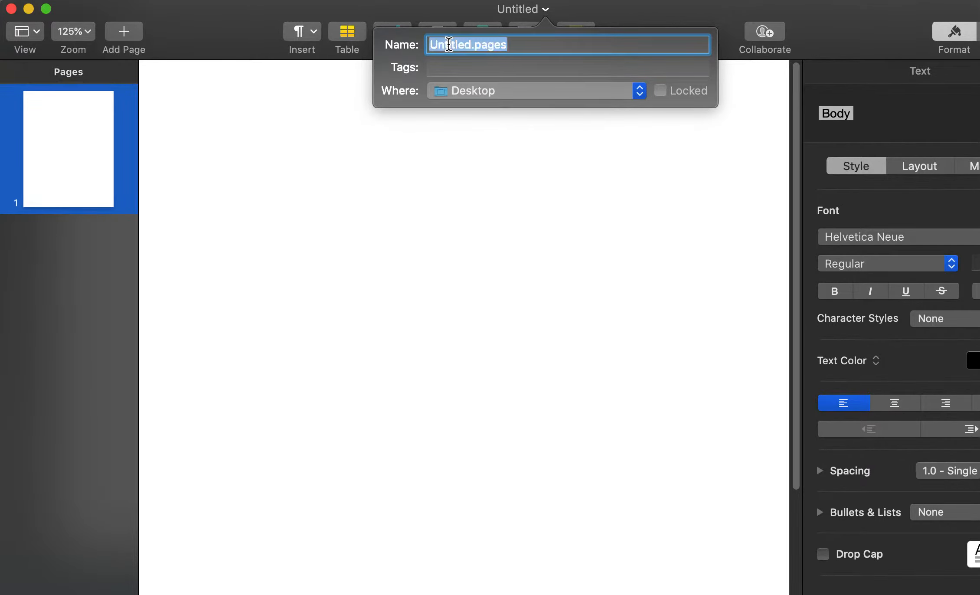
{"action": "left_click", "coordinate": [451, 44]}
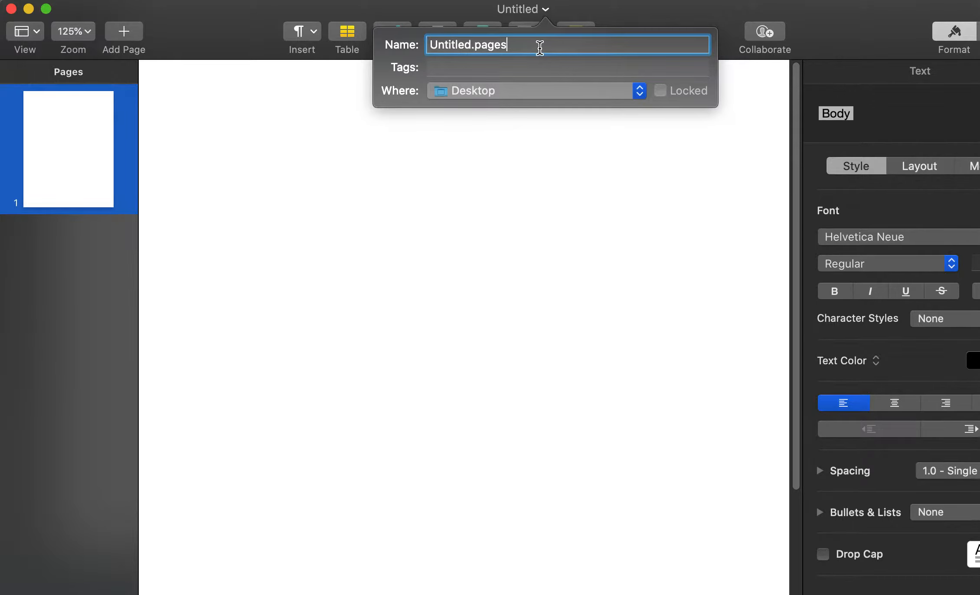
{"action": "left_click_drag", "start_coordinate": [509, 46], "coordinate": [478, 49]}
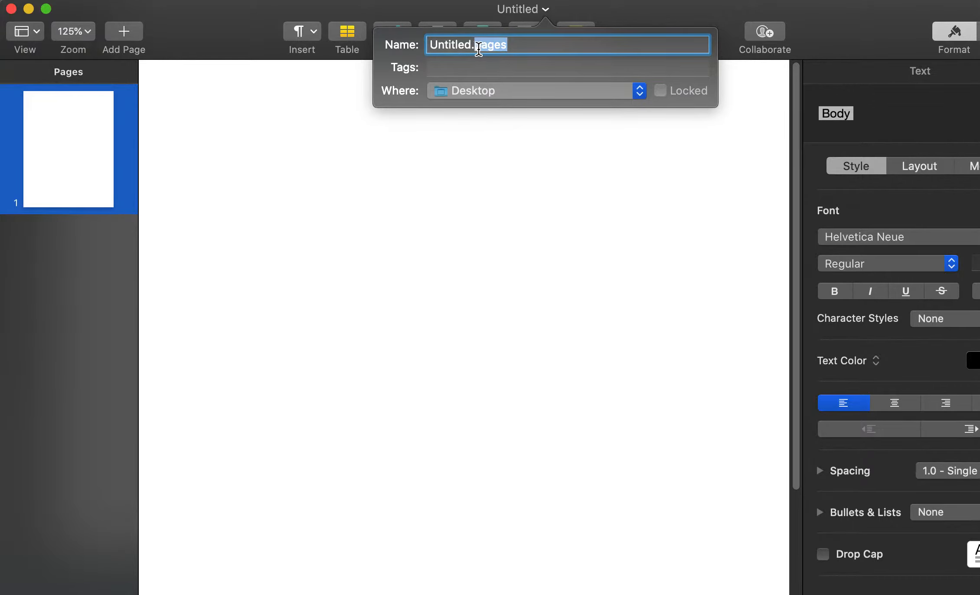
{"action": "left_click", "coordinate": [241, 50]}
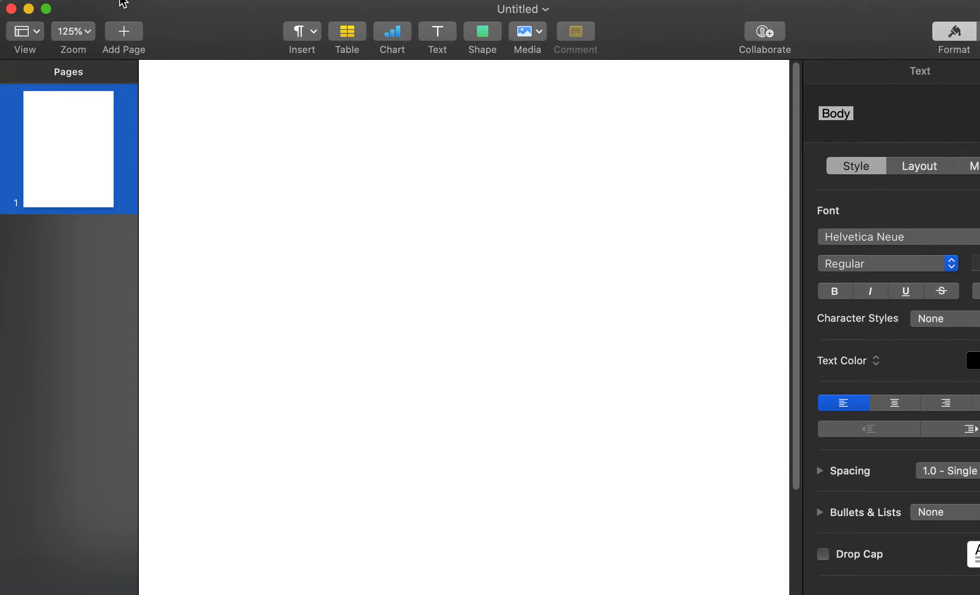
{"action": "left_click", "coordinate": [116, 1]}
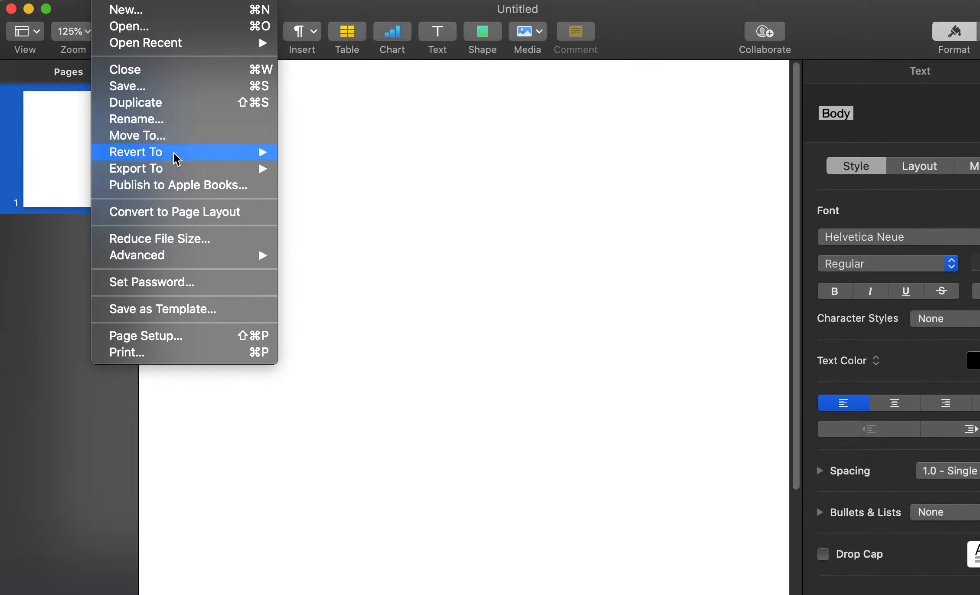
{"action": "mouse_move", "coordinate": [172, 169]}
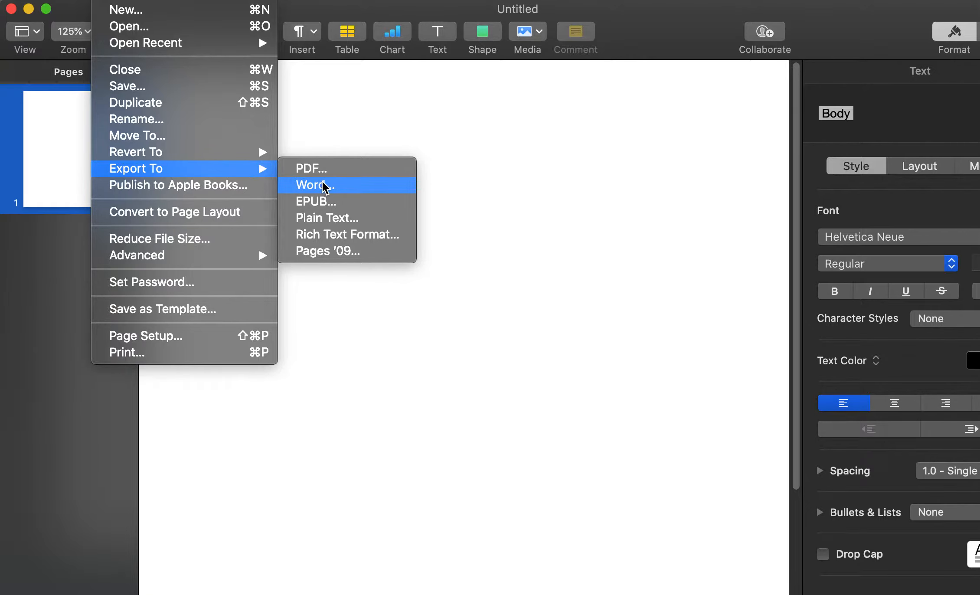
{"action": "left_click", "coordinate": [528, 139]}
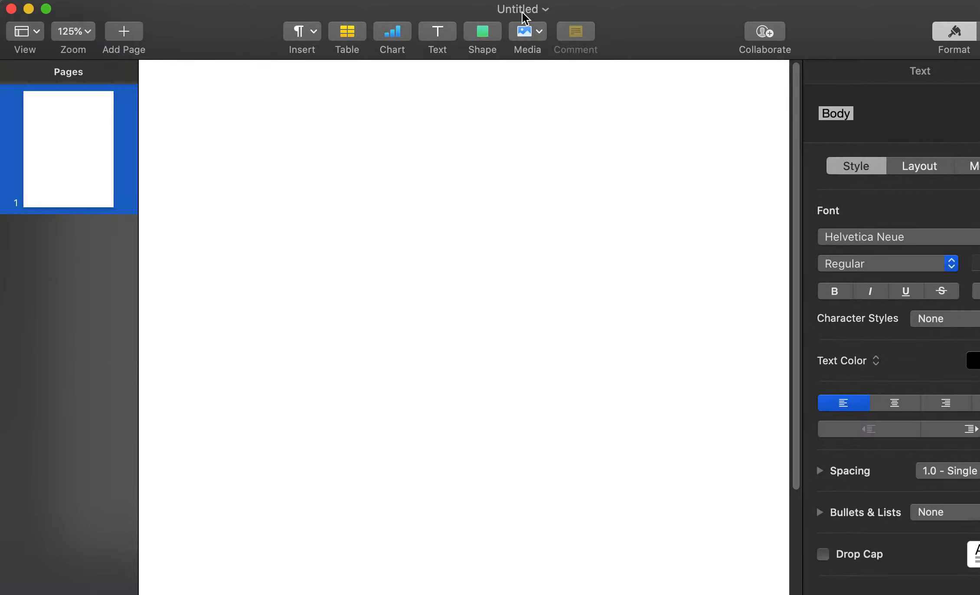
- Rename the untitled document as word.pages, keeping it on the Desktop
{"action": "left_click", "coordinate": [521, 12]}
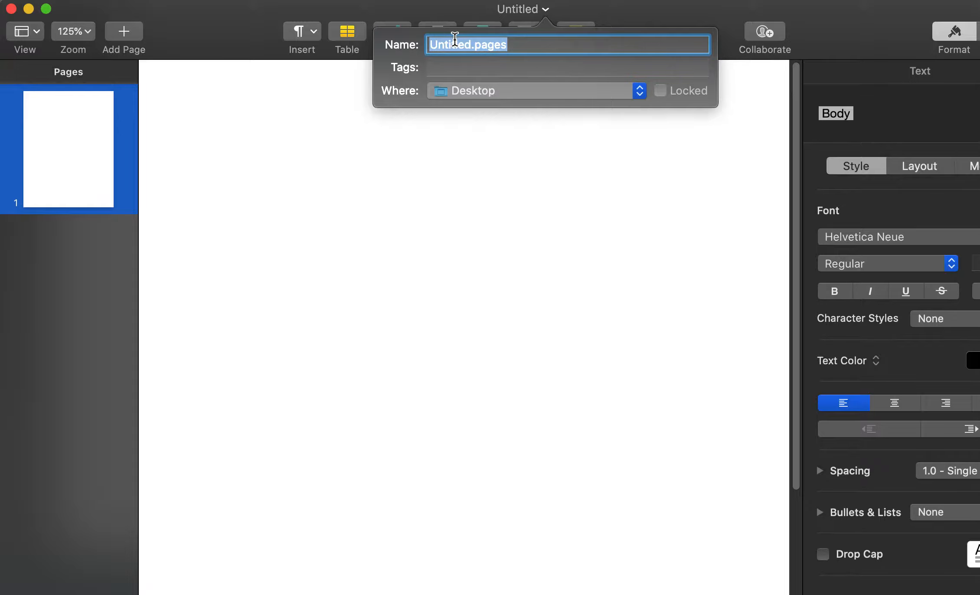
{"action": "left_click", "coordinate": [455, 39]}
{"action": "left_click_drag", "start_coordinate": [472, 45], "coordinate": [429, 44]}
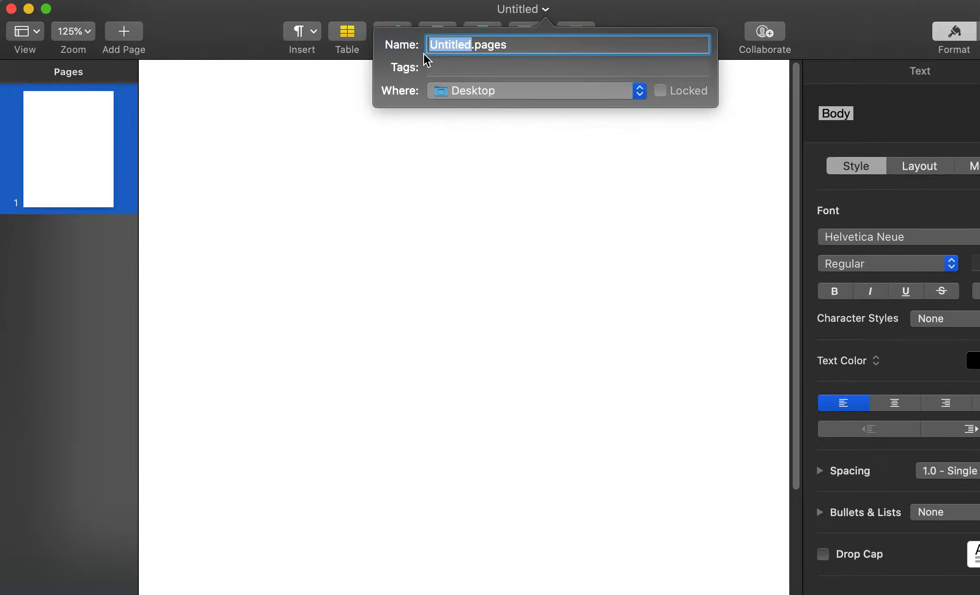
{"action": "type", "text": "w"}
{"action": "key", "text": "BackSpace"}
{"action": "type", "text": "word"}
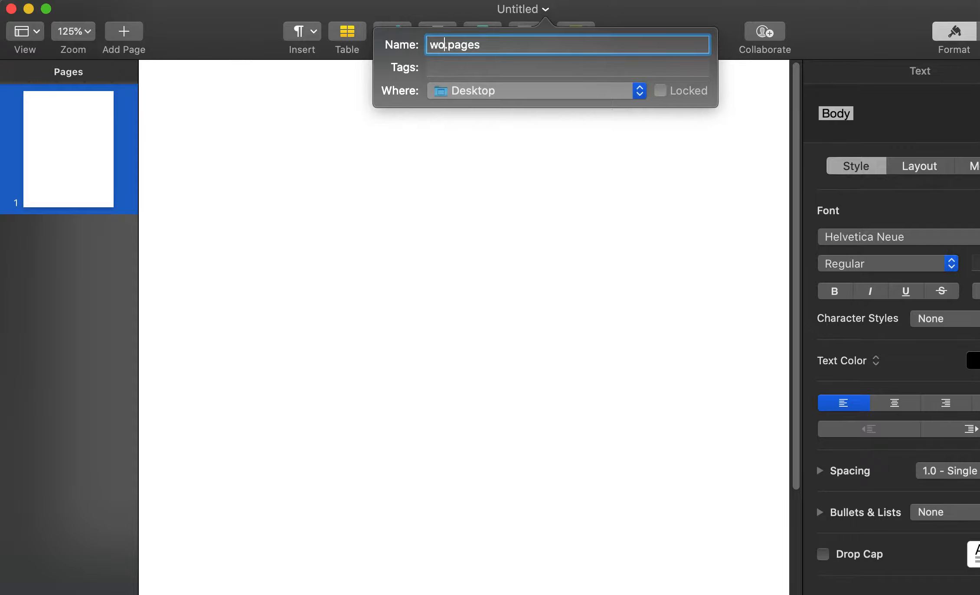
{"action": "left_click_drag", "start_coordinate": [502, 47], "coordinate": [458, 46]}
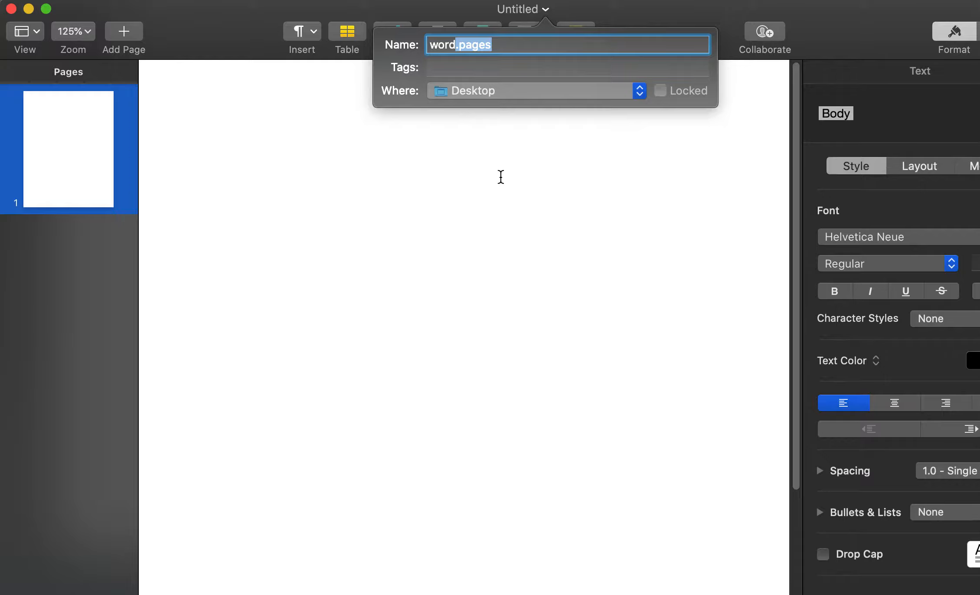
{"action": "key", "text": "Return"}
- Export the document in Word format to the Desktop under the name "new document.docx"
{"action": "left_click", "coordinate": [113, 6]}
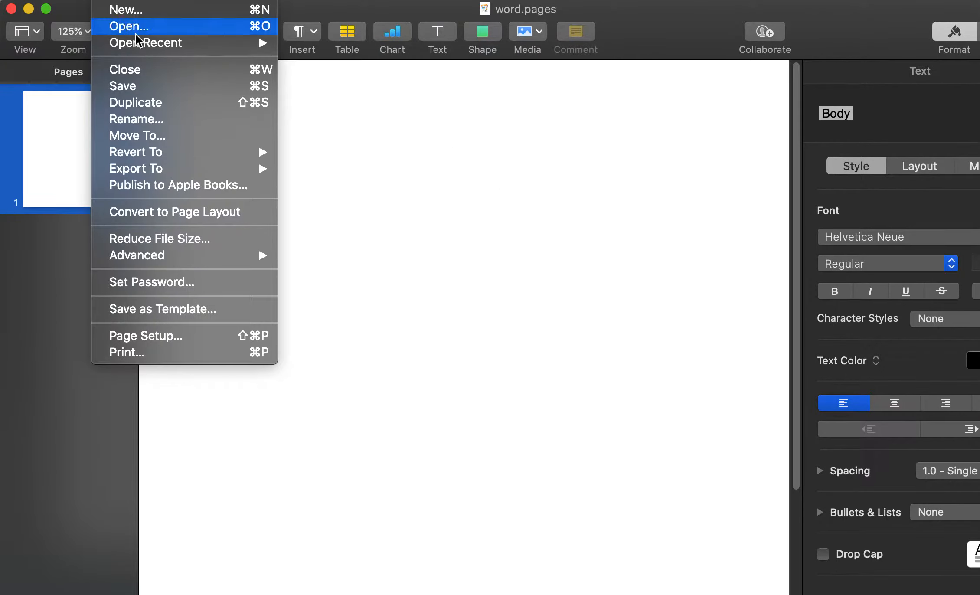
{"action": "mouse_move", "coordinate": [167, 157]}
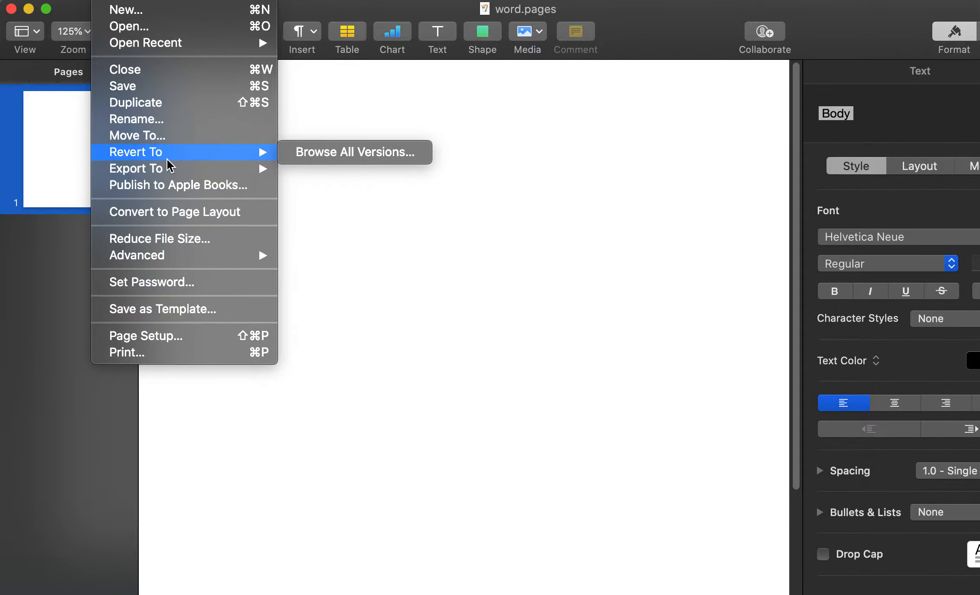
{"action": "left_click", "coordinate": [318, 189]}
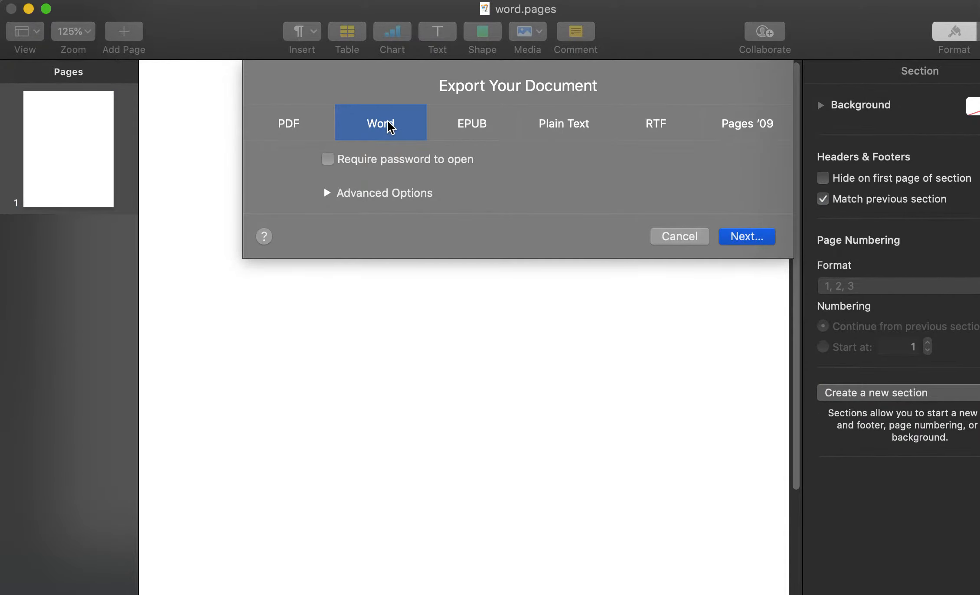
{"action": "left_click", "coordinate": [754, 237]}
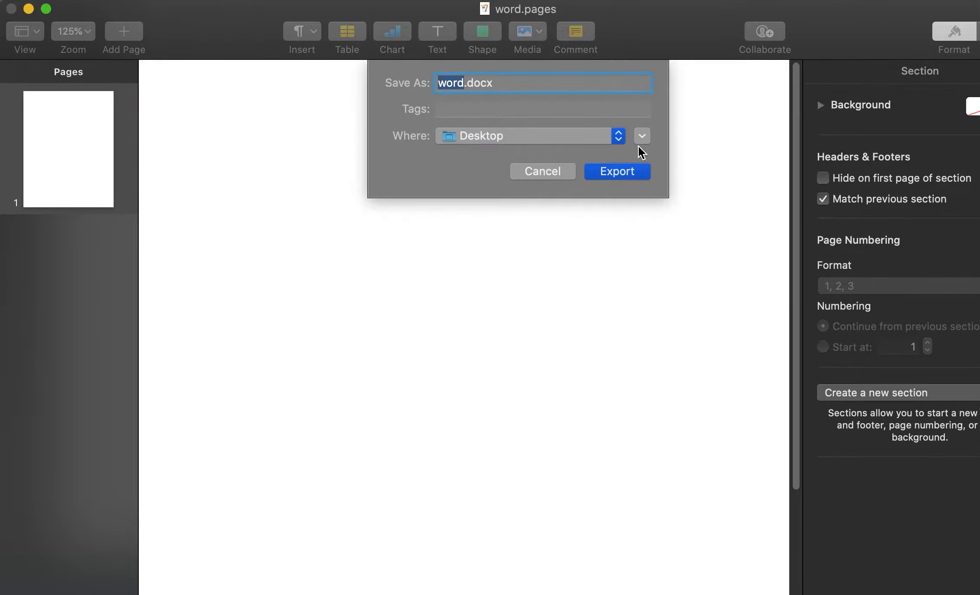
{"action": "mouse_move", "coordinate": [469, 83]}
{"action": "left_mouse_down"}
{"action": "mouse_move", "coordinate": [501, 86]}
{"action": "mouse_move", "coordinate": [469, 85]}
{"action": "left_mouse_up"}
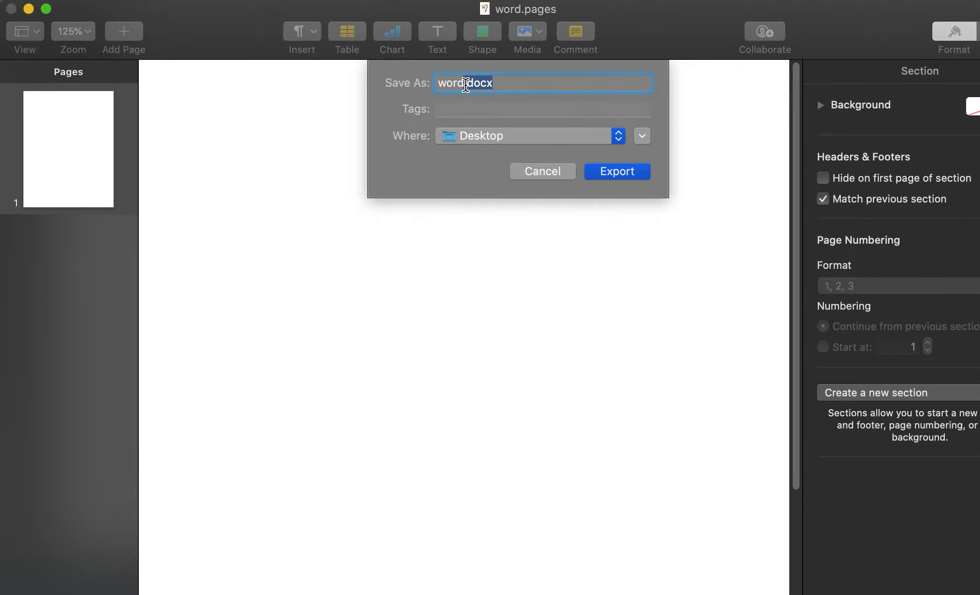
{"action": "double_click", "coordinate": [449, 83]}
{"action": "type", "text": "new doc"}
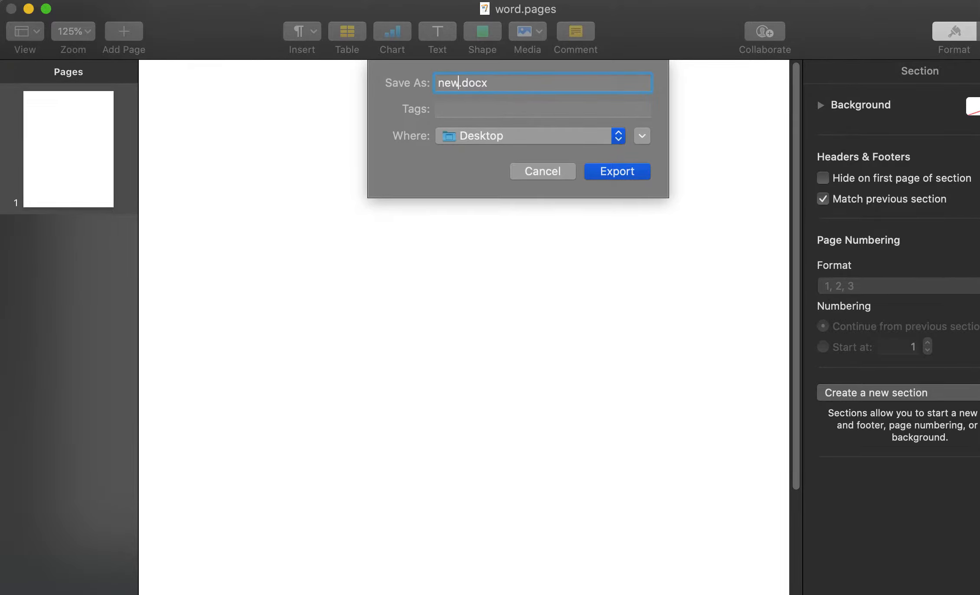
{"action": "type", "text": "ument"}
{"action": "left_click", "coordinate": [620, 173]}
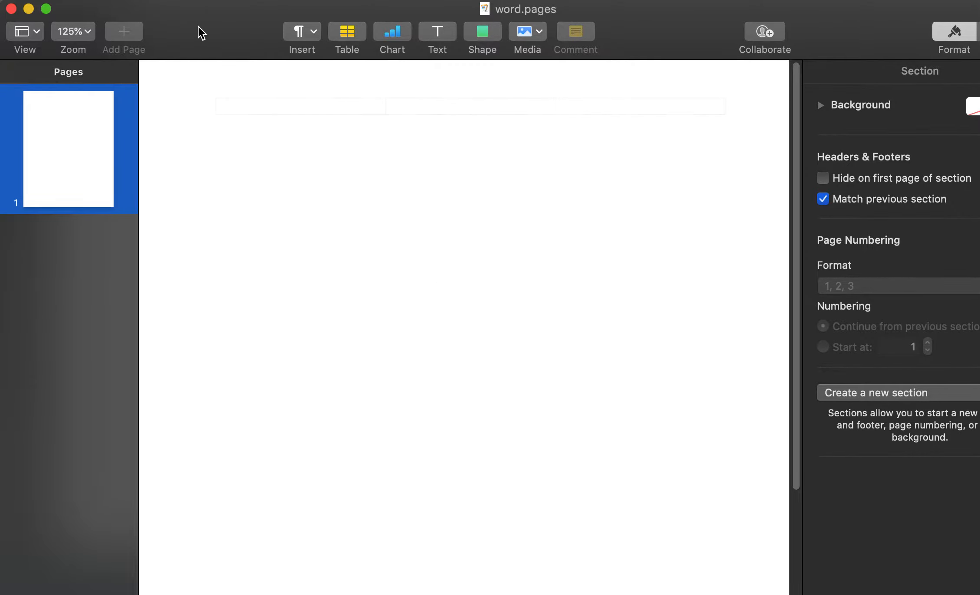
- Close the word.pages document, the word windows 10.png image and the other windows covering the Gmail inbox
{"action": "left_click", "coordinate": [12, 8]}
{"action": "left_click", "coordinate": [20, 17]}
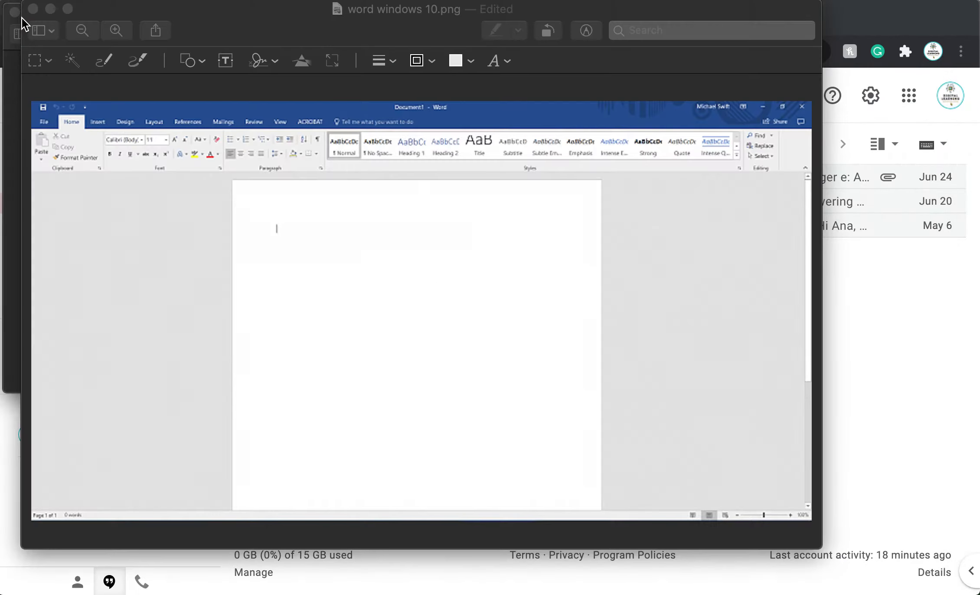
{"action": "left_click", "coordinate": [31, 9]}
{"action": "left_click", "coordinate": [16, 11]}
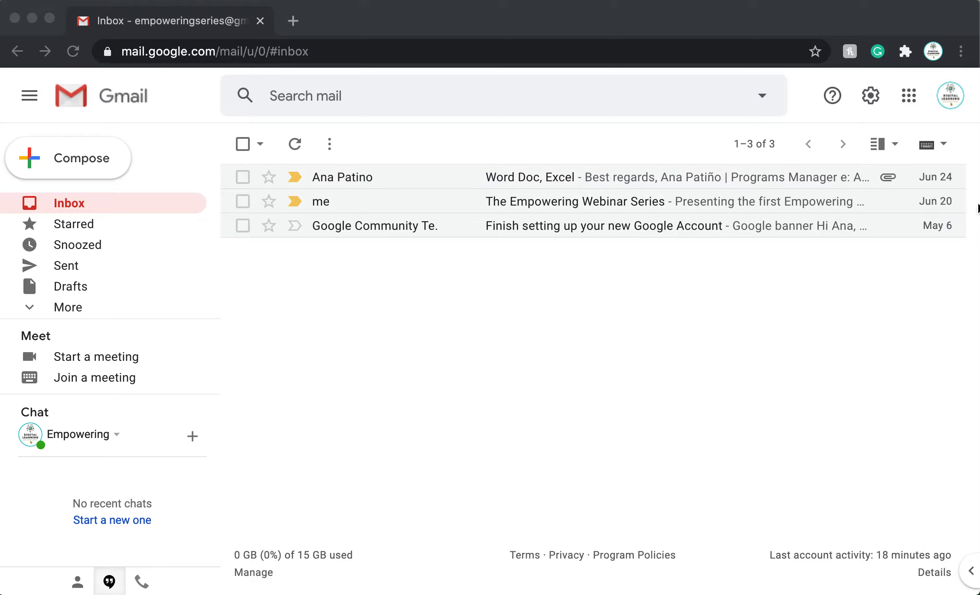
- Switch from Gmail to Google Docs and open its full template gallery
{"action": "left_click", "coordinate": [908, 97]}
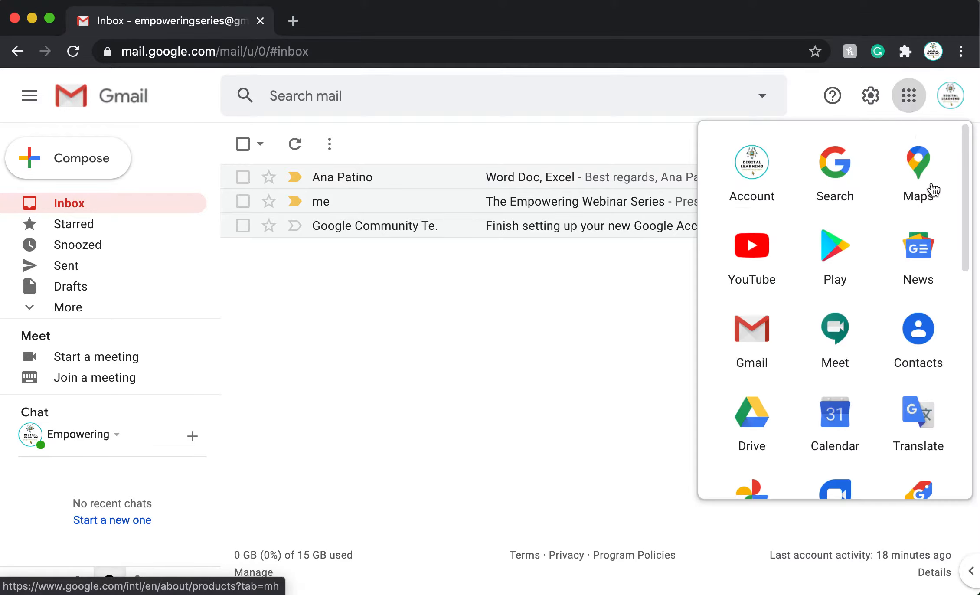
{"action": "scroll", "coordinate": [824, 390], "scroll_direction": "down", "scroll_amount": 5}
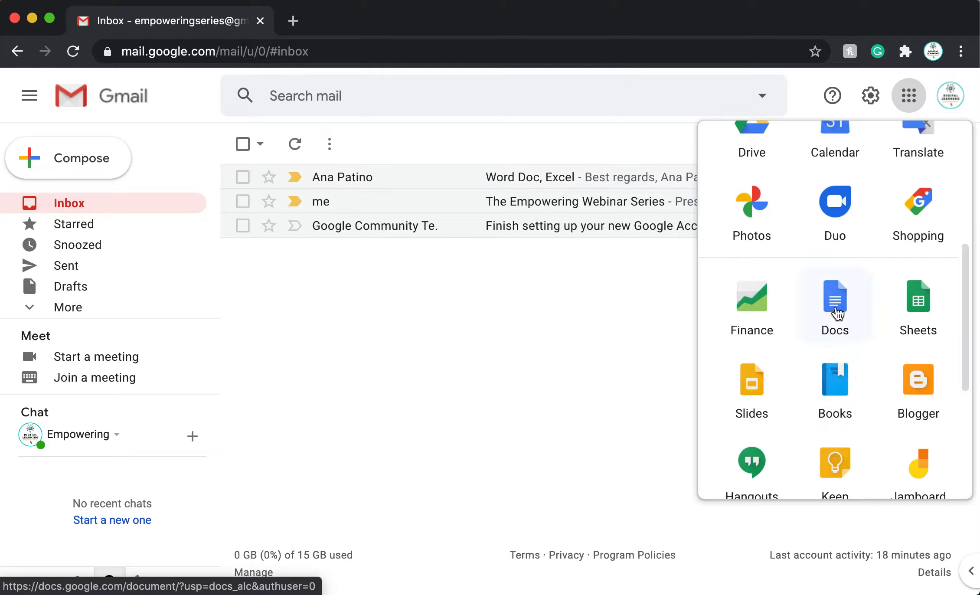
{"action": "left_click", "coordinate": [840, 309]}
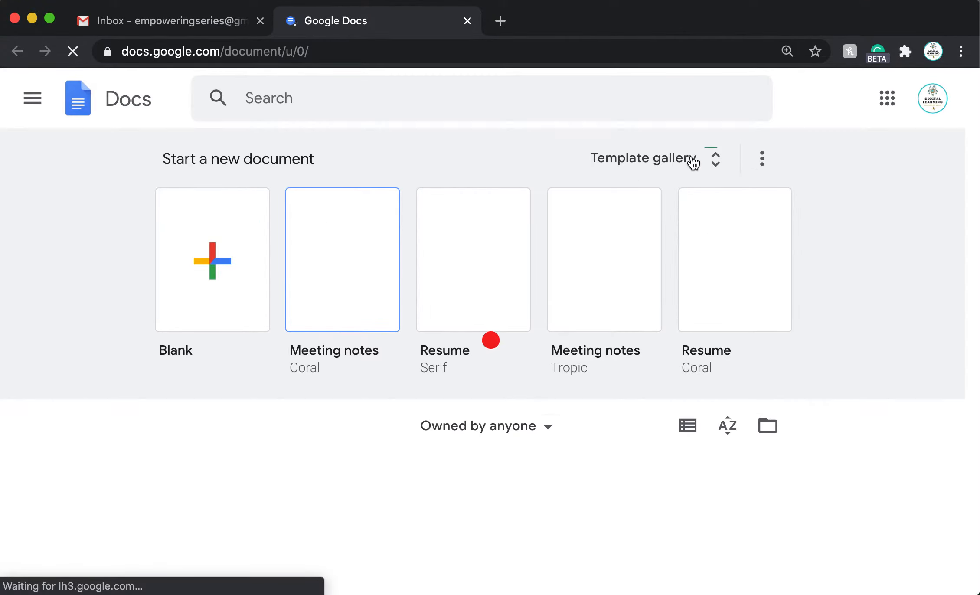
{"action": "left_click", "coordinate": [664, 160]}
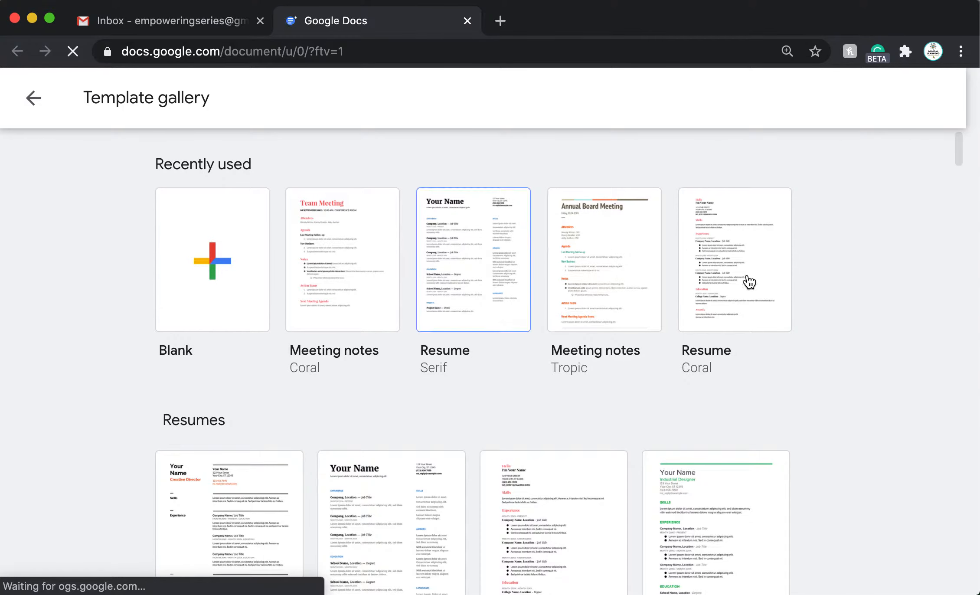
- Browse the template gallery through the Resumes, Letters, Personal and Work sections
{"action": "scroll", "coordinate": [868, 321], "scroll_direction": "down", "scroll_amount": 2}
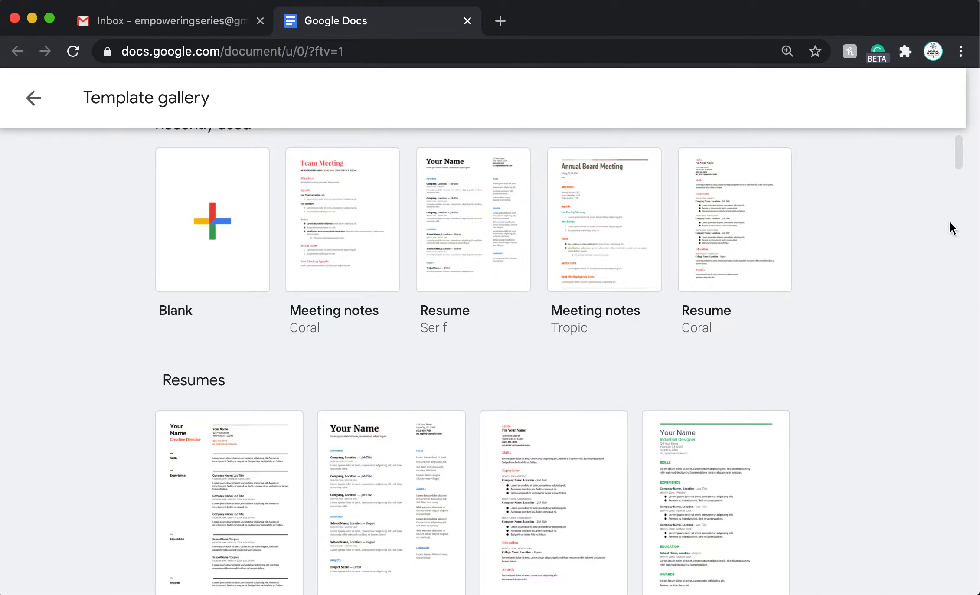
{"action": "scroll", "coordinate": [946, 221], "scroll_direction": "down", "scroll_amount": 5}
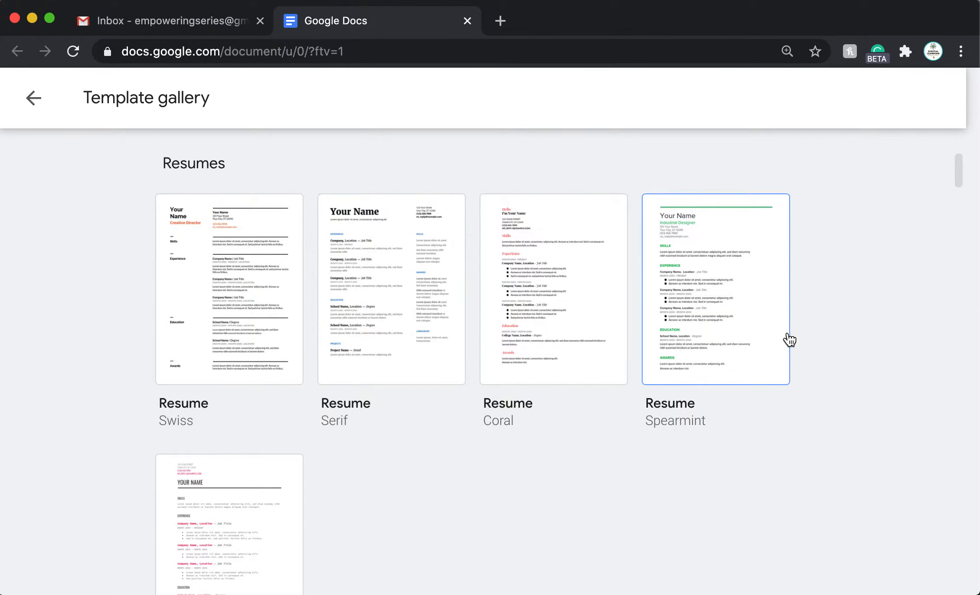
{"action": "scroll", "coordinate": [710, 317], "scroll_direction": "up", "scroll_amount": 5}
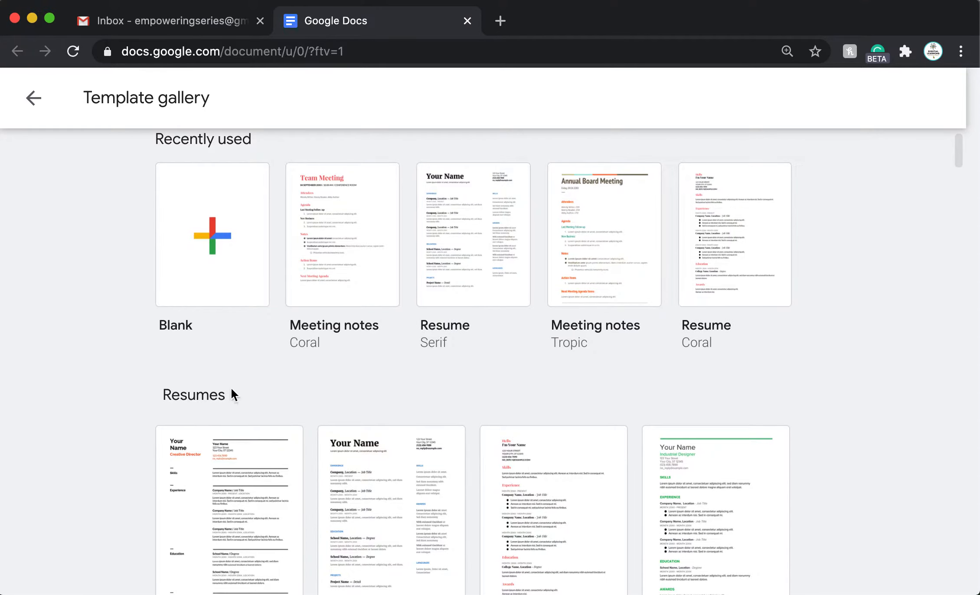
{"action": "scroll", "coordinate": [572, 341], "scroll_direction": "down", "scroll_amount": 10}
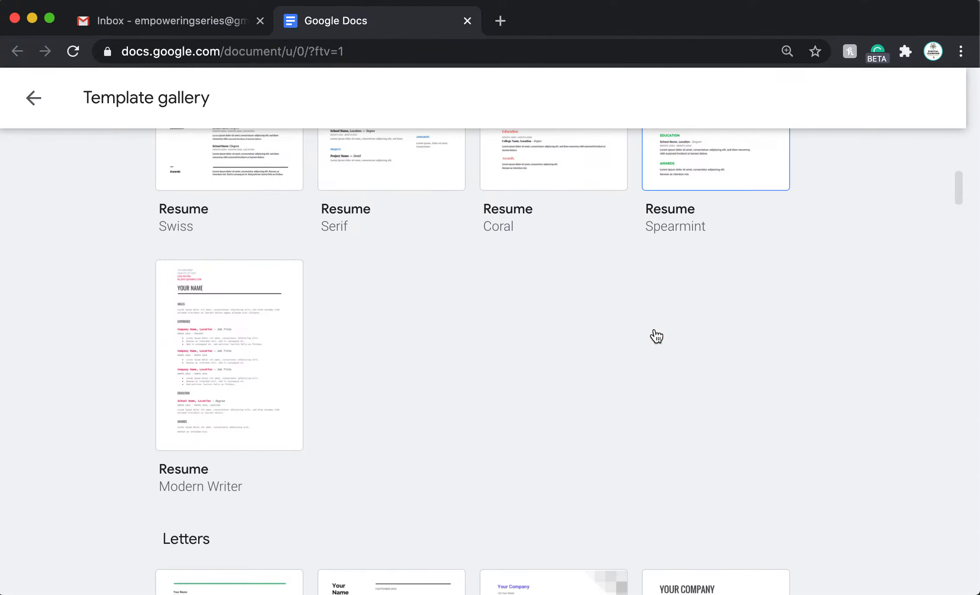
{"action": "scroll", "coordinate": [433, 344], "scroll_direction": "down", "scroll_amount": 8}
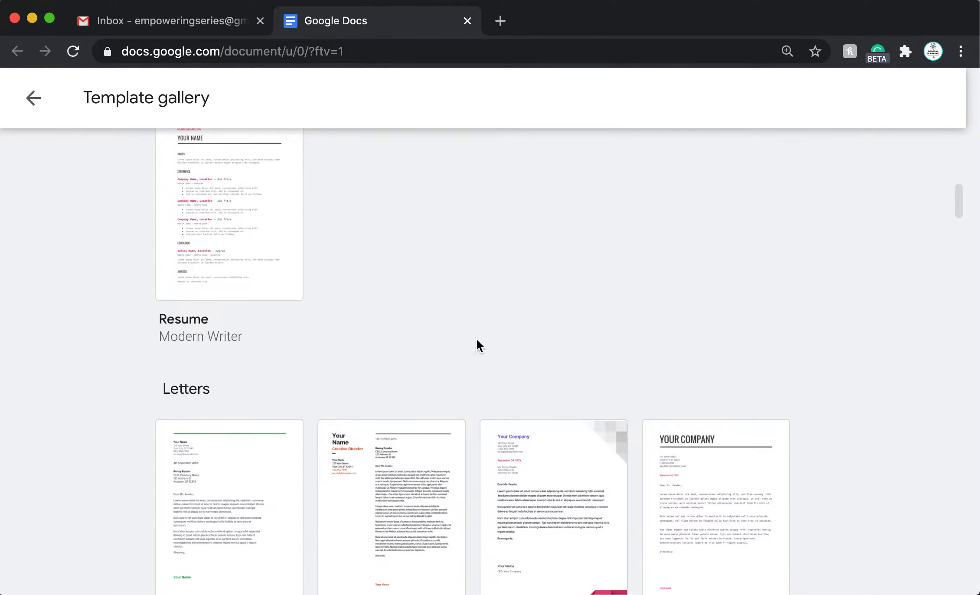
{"action": "scroll", "coordinate": [635, 358], "scroll_direction": "down", "scroll_amount": 5}
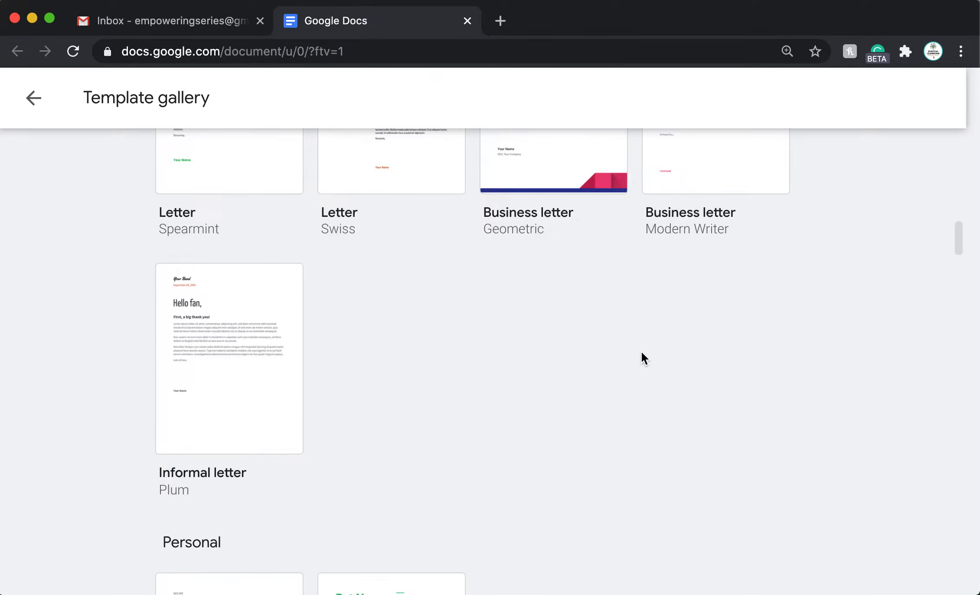
{"action": "scroll", "coordinate": [495, 371], "scroll_direction": "down", "scroll_amount": 10}
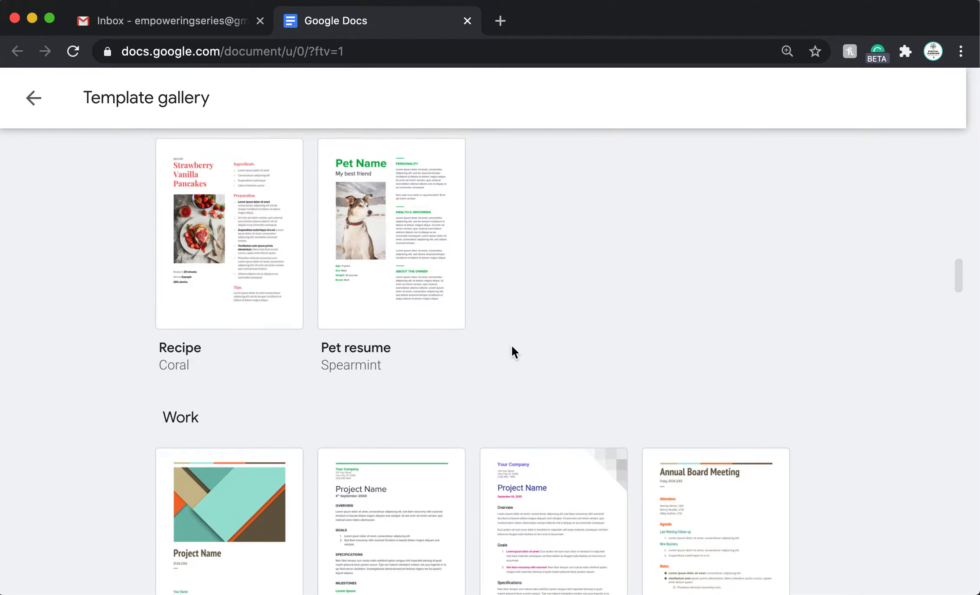
{"action": "scroll", "coordinate": [512, 345], "scroll_direction": "up", "scroll_amount": 2}
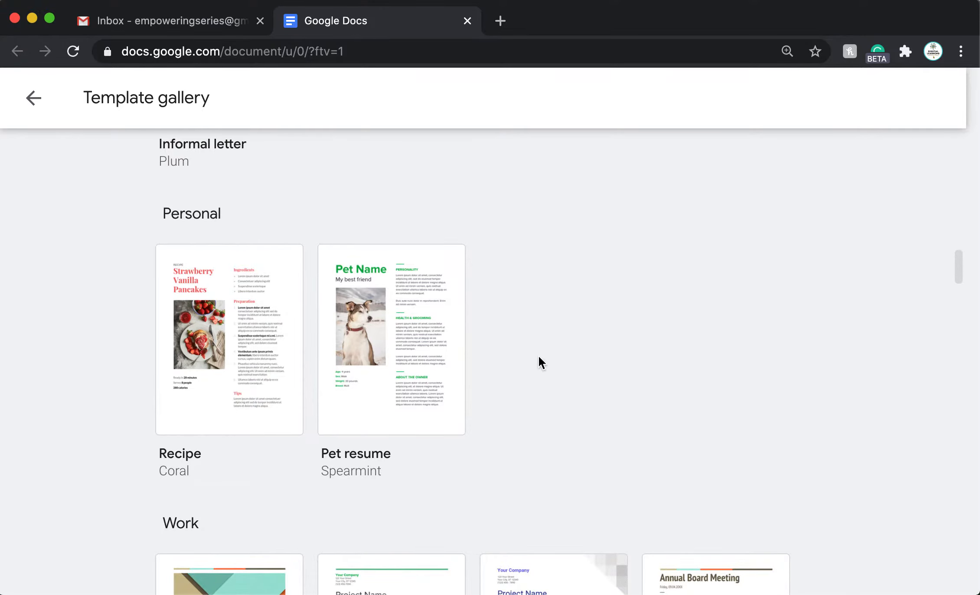
- Browse the Work templates down to the Sales section of the gallery and return to the start of Work
{"action": "scroll", "coordinate": [494, 392], "scroll_direction": "down", "scroll_amount": 1}
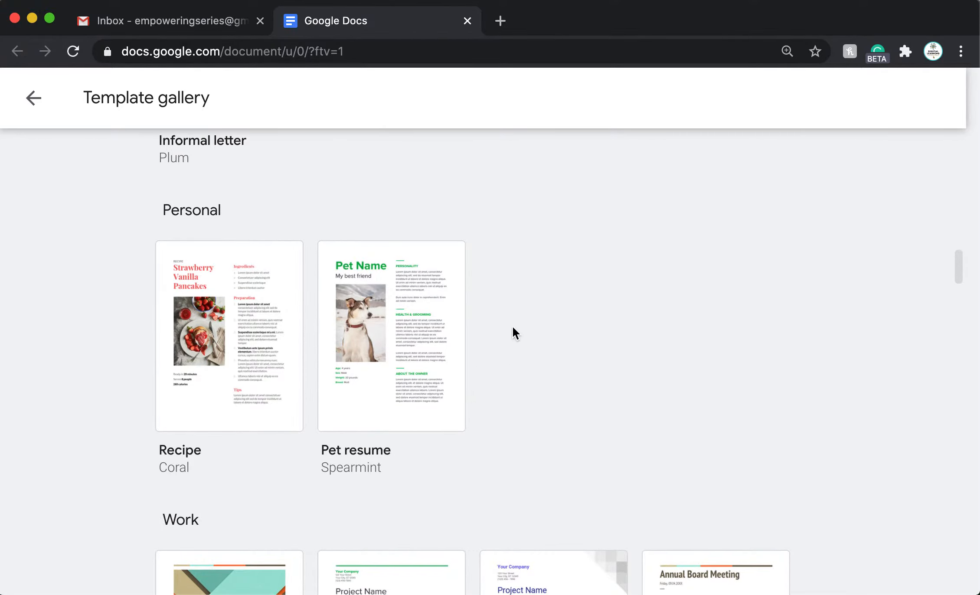
{"action": "scroll", "coordinate": [630, 329], "scroll_direction": "down", "scroll_amount": 5}
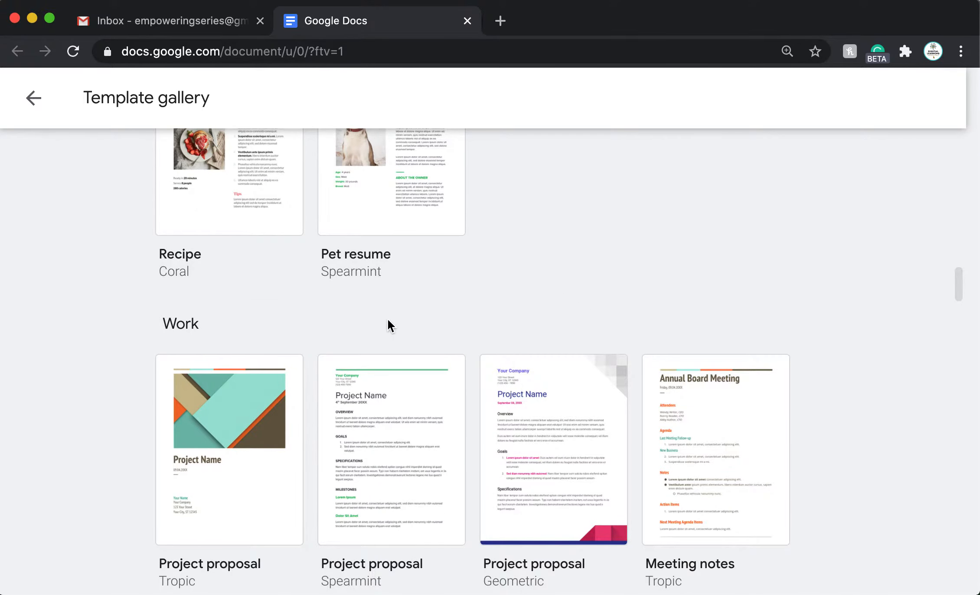
{"action": "scroll", "coordinate": [388, 326], "scroll_direction": "down", "scroll_amount": 1}
{"action": "scroll", "coordinate": [282, 307], "scroll_direction": "down", "scroll_amount": 3}
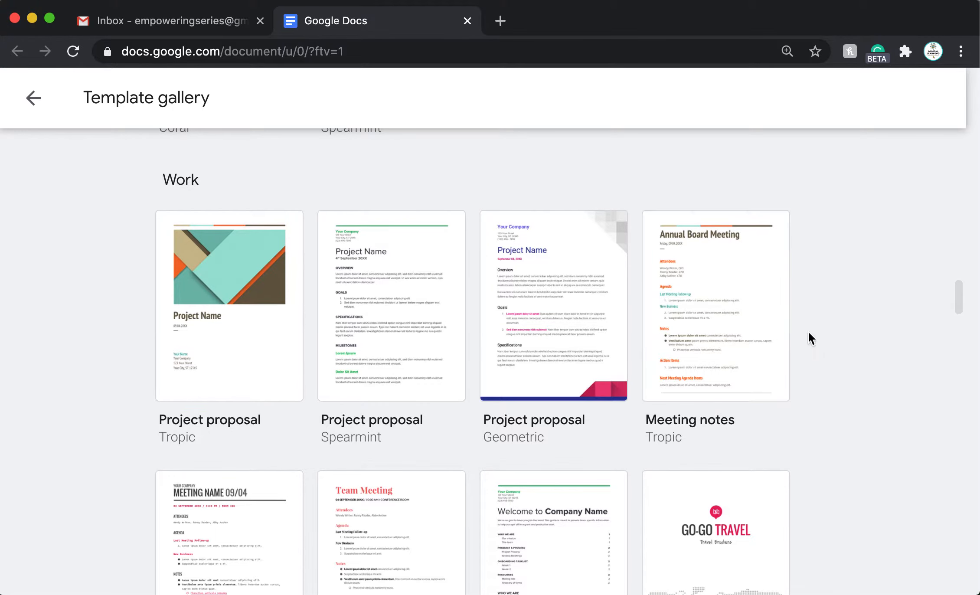
{"action": "scroll", "coordinate": [867, 336], "scroll_direction": "down", "scroll_amount": 7}
{"action": "scroll", "coordinate": [867, 331], "scroll_direction": "down", "scroll_amount": 5}
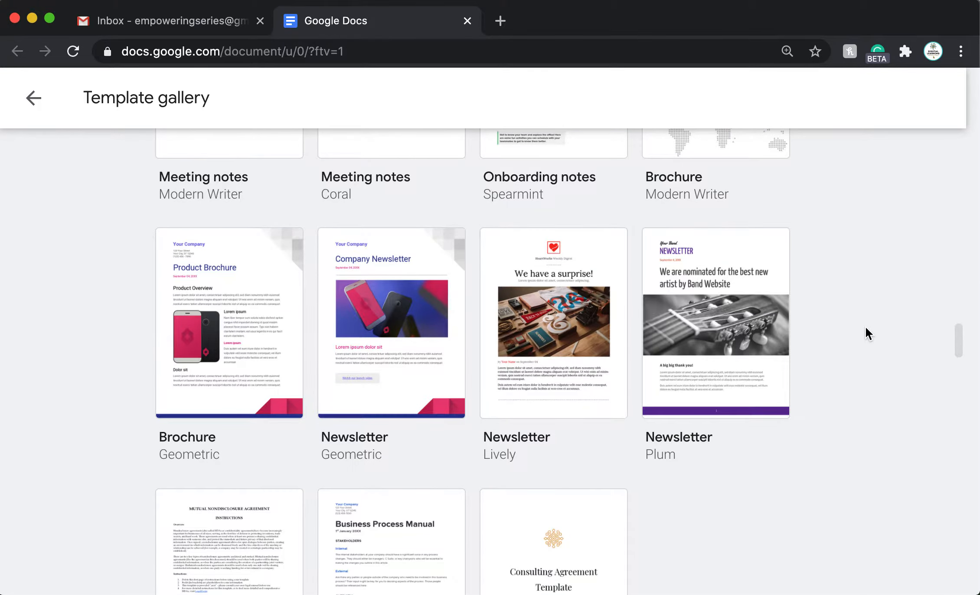
{"action": "scroll", "coordinate": [866, 326], "scroll_direction": "down", "scroll_amount": 5}
{"action": "scroll", "coordinate": [866, 332], "scroll_direction": "down", "scroll_amount": 6}
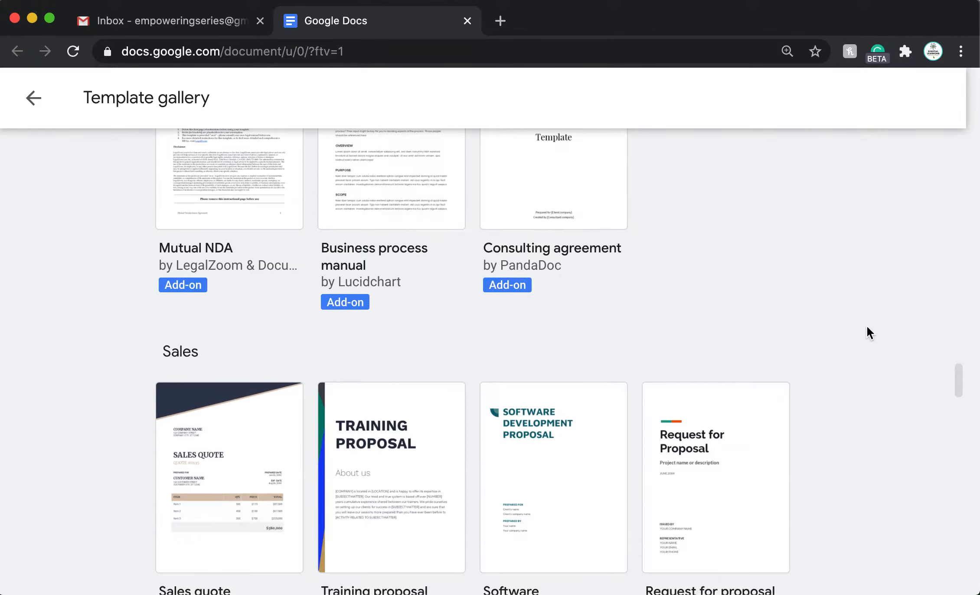
{"action": "scroll", "coordinate": [872, 331], "scroll_direction": "up", "scroll_amount": 20}
{"action": "scroll", "coordinate": [875, 324], "scroll_direction": "up", "scroll_amount": 1}
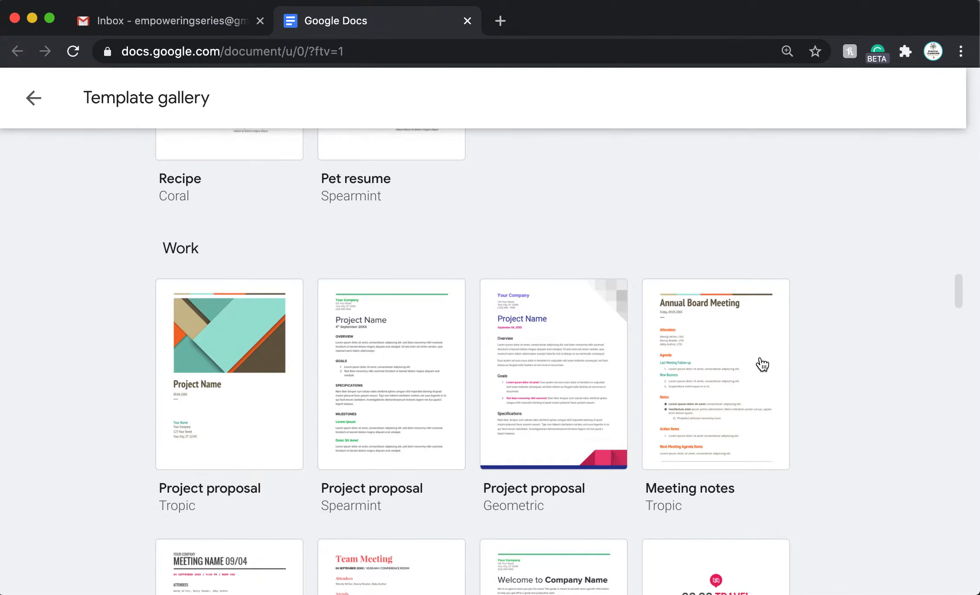
- Create a document from the Tropic Meeting notes template and name it "Book Festival"
{"action": "left_click", "coordinate": [803, 410]}
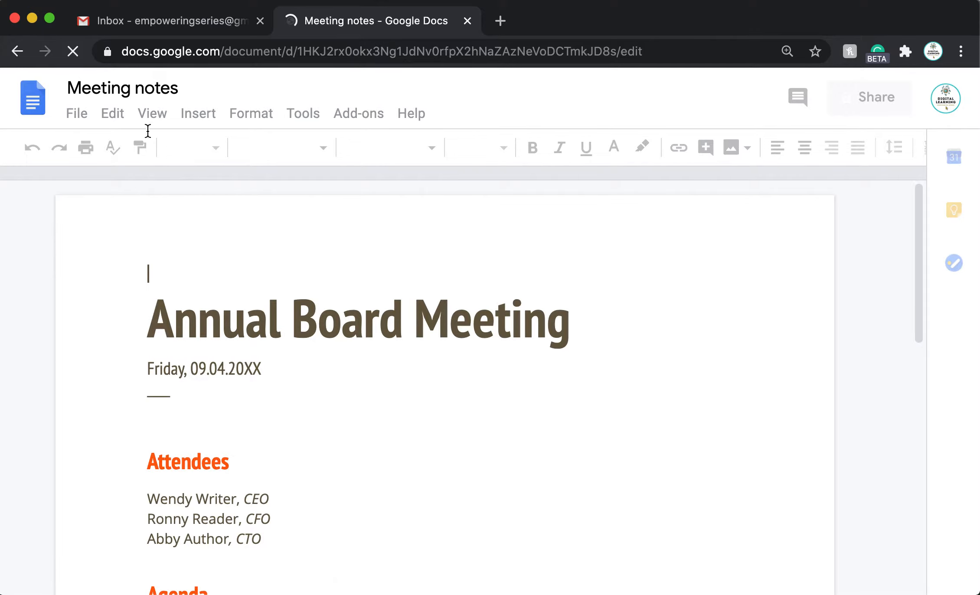
{"action": "left_click", "coordinate": [127, 87]}
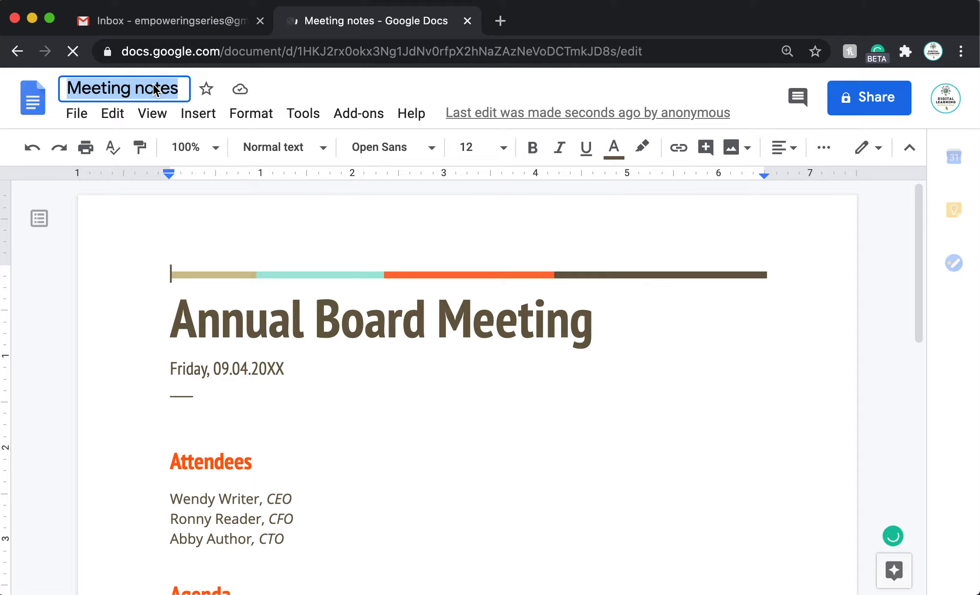
{"action": "type", "text": "Book"}
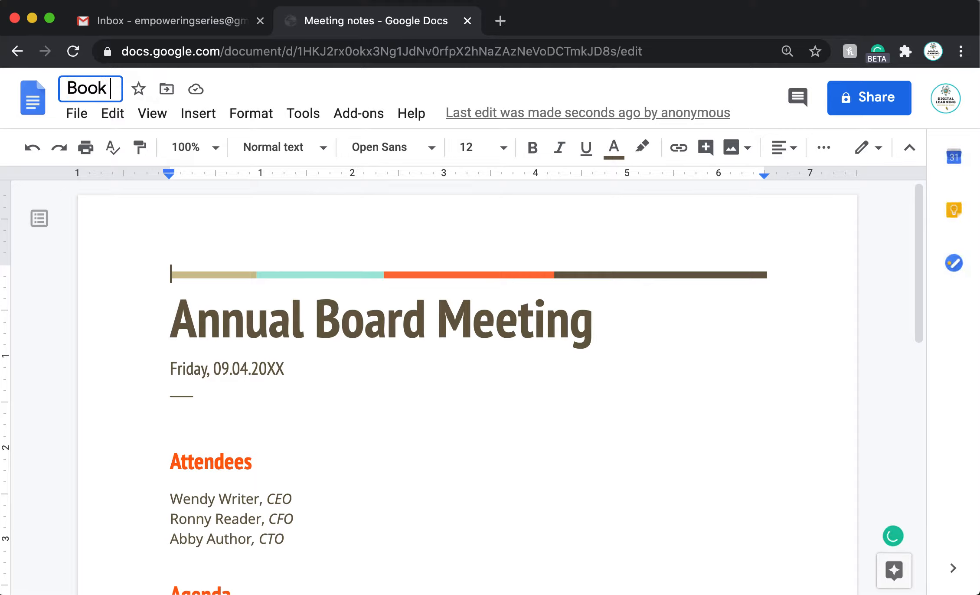
{"action": "type", "text": " Festival"}
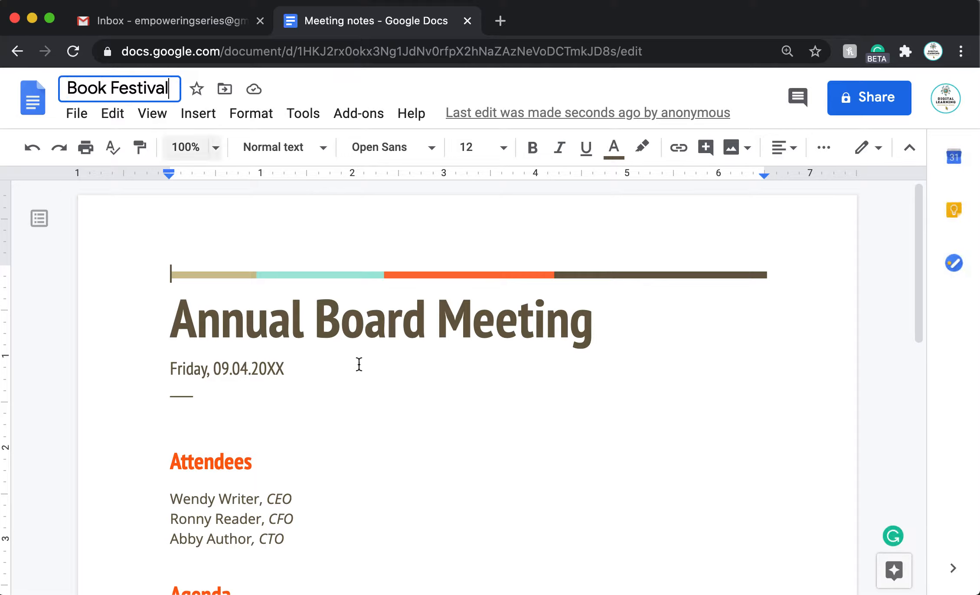
- Replace the word "Annual" in the document's title heading with "Festival"
{"action": "left_click", "coordinate": [350, 324]}
{"action": "double_click", "coordinate": [282, 322]}
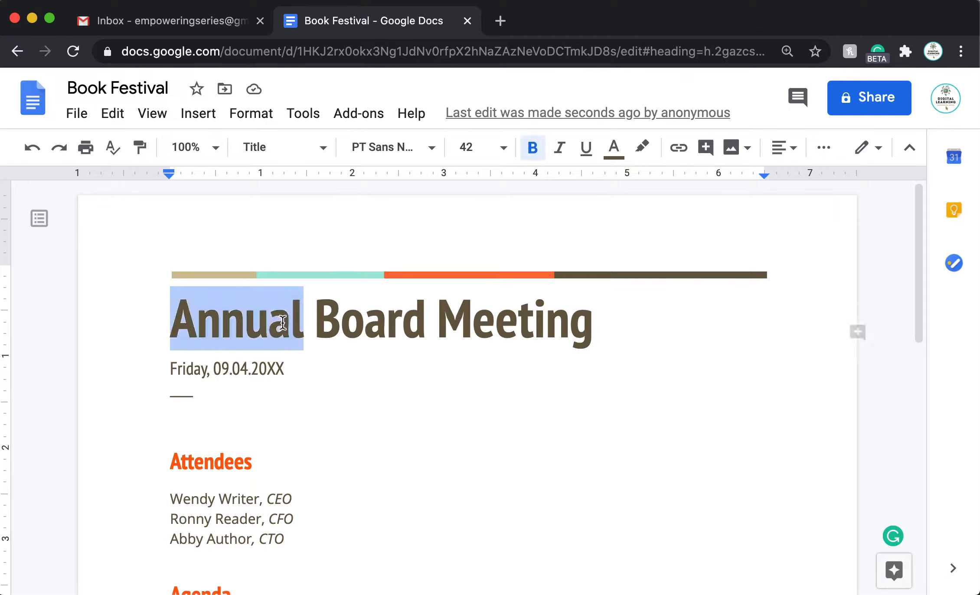
{"action": "type", "text": "Feasti"}
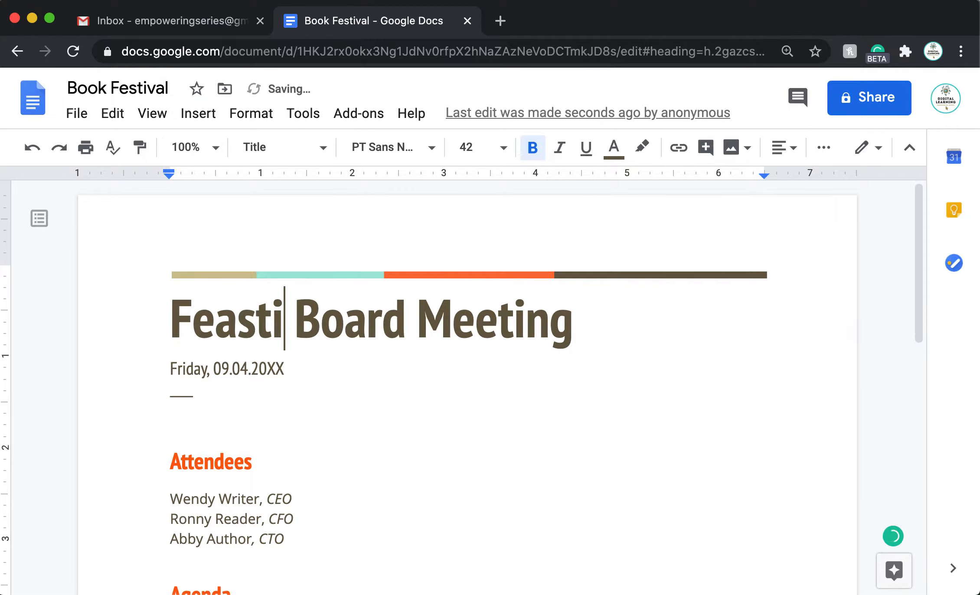
{"action": "key", "text": "BackSpace"}
{"action": "key", "text": "BackSpace"}
{"action": "key", "text": "BackSpace"}
{"action": "key", "text": "BackSpace"}
{"action": "type", "text": "stival"}
- Replace the date line under the heading with "July 9, 2020 at 4pm"
{"action": "left_click", "coordinate": [288, 367]}
{"action": "left_click_drag", "start_coordinate": [286, 369], "coordinate": [159, 365]}
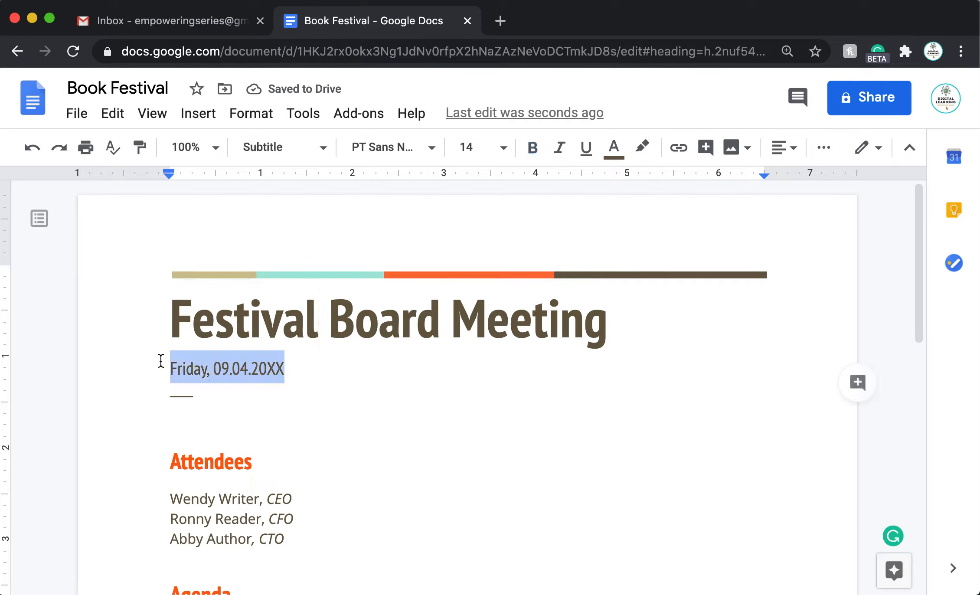
{"action": "type", "text": "July"}
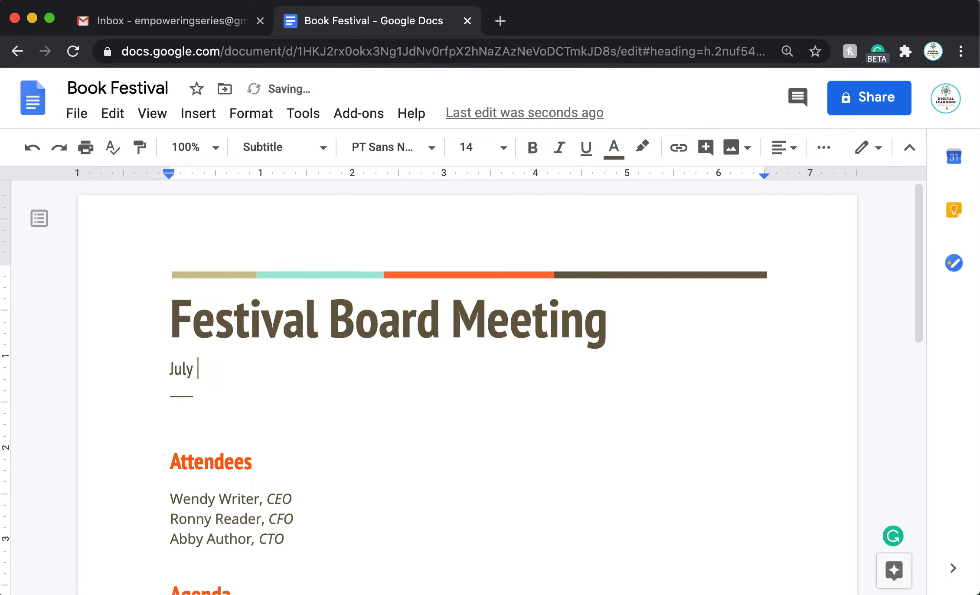
{"action": "type", "text": "201"}
{"action": "type", "text": "2020"}
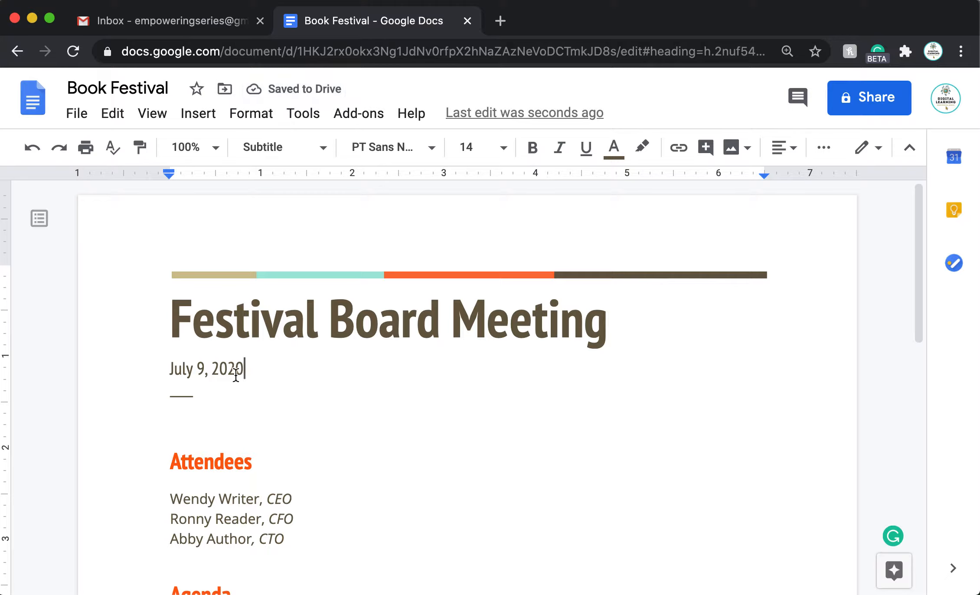
{"action": "type", "text": " at 4pm"}
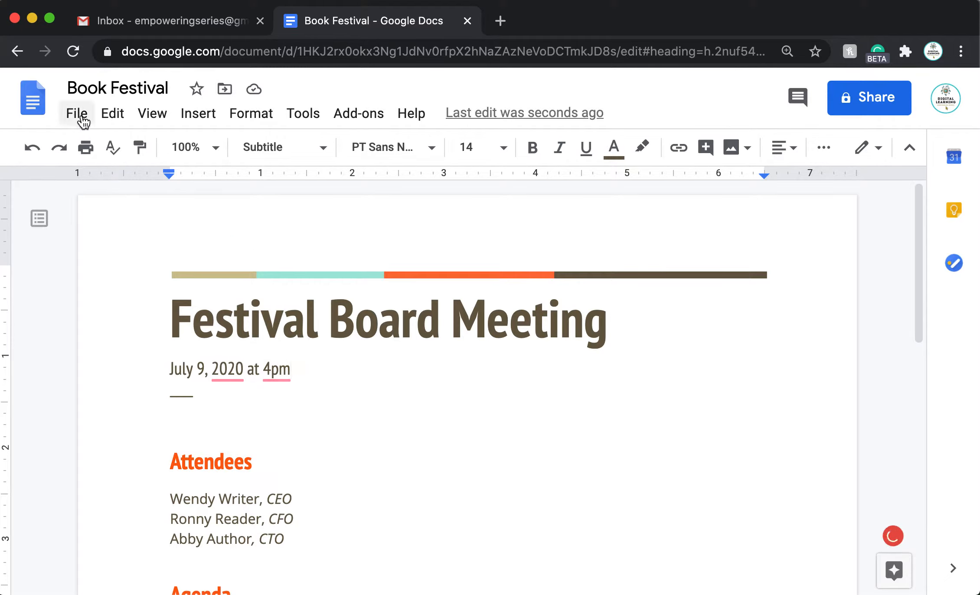
{"action": "left_click", "coordinate": [79, 118]}
{"action": "left_click", "coordinate": [459, 385]}
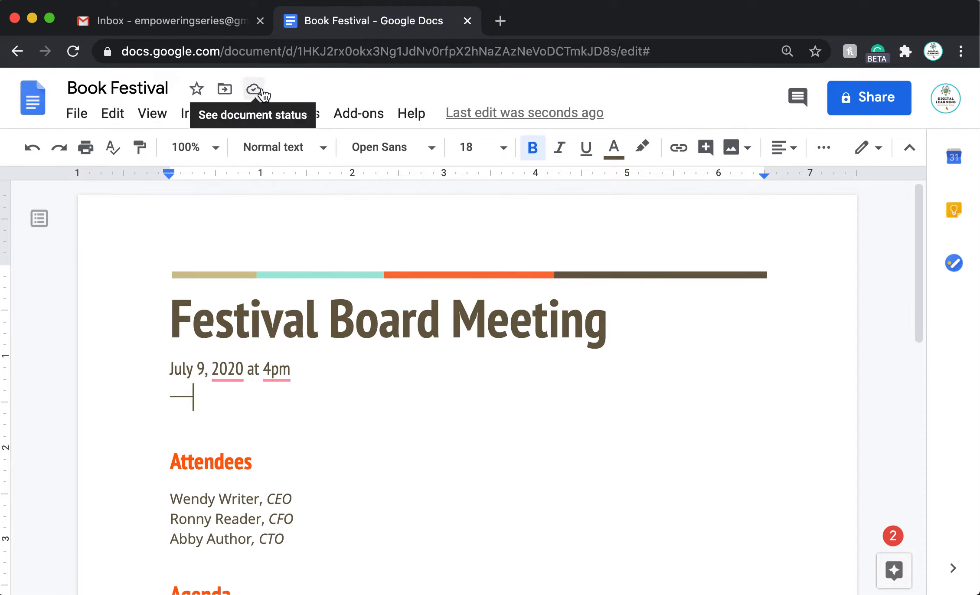
- Switch to the Gmail inbox and open Google Drive from there
{"action": "left_click", "coordinate": [237, 24]}
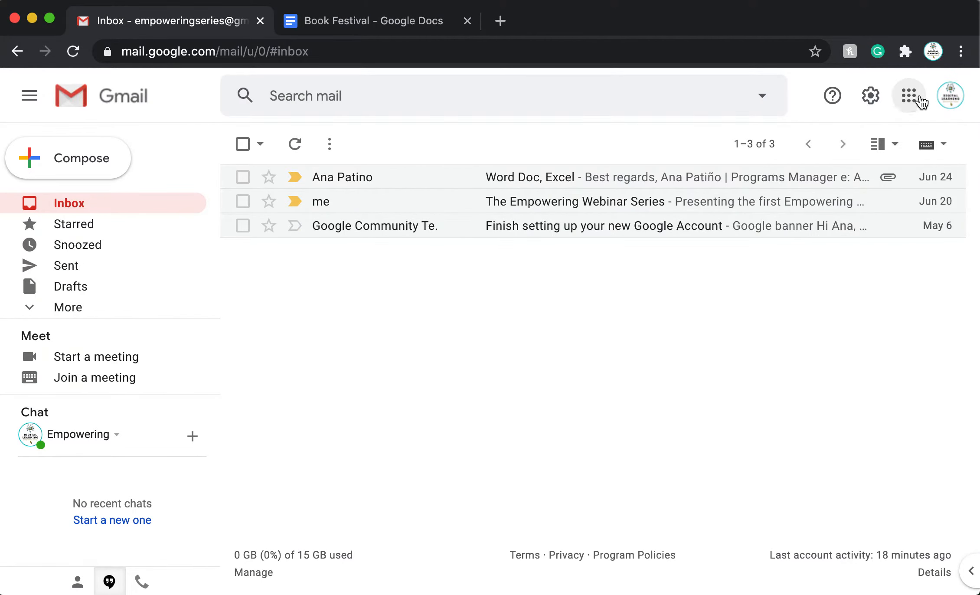
{"action": "left_click", "coordinate": [910, 99]}
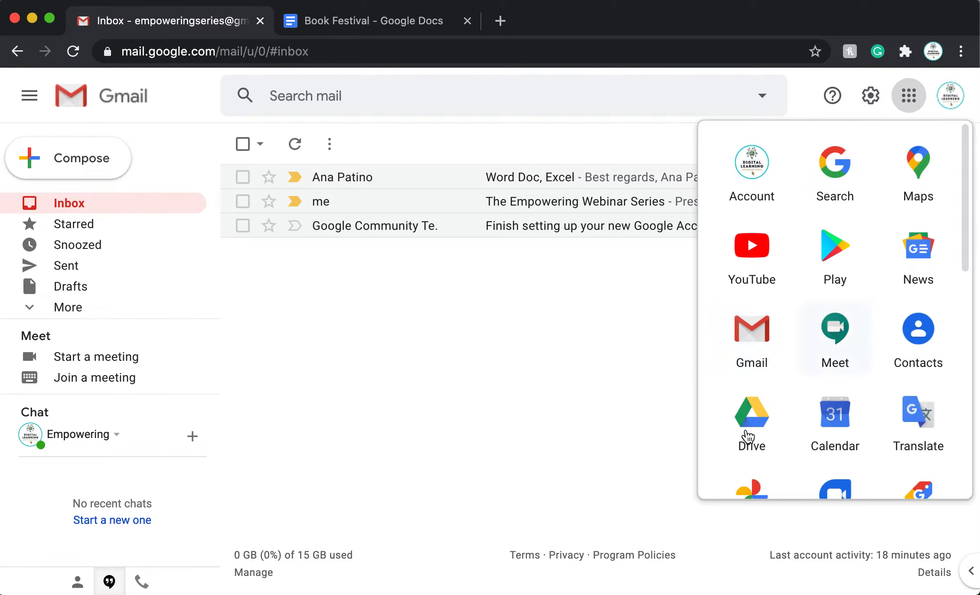
{"action": "left_click", "coordinate": [752, 423]}
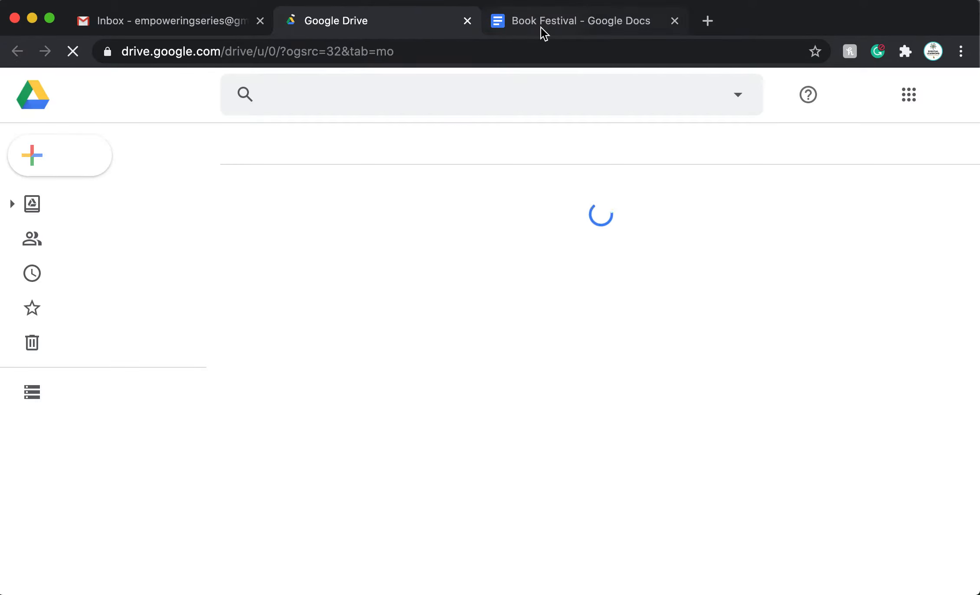
- Return to the Book Festival document and rename it "Book Festival meeting"
{"action": "left_click", "coordinate": [541, 28]}
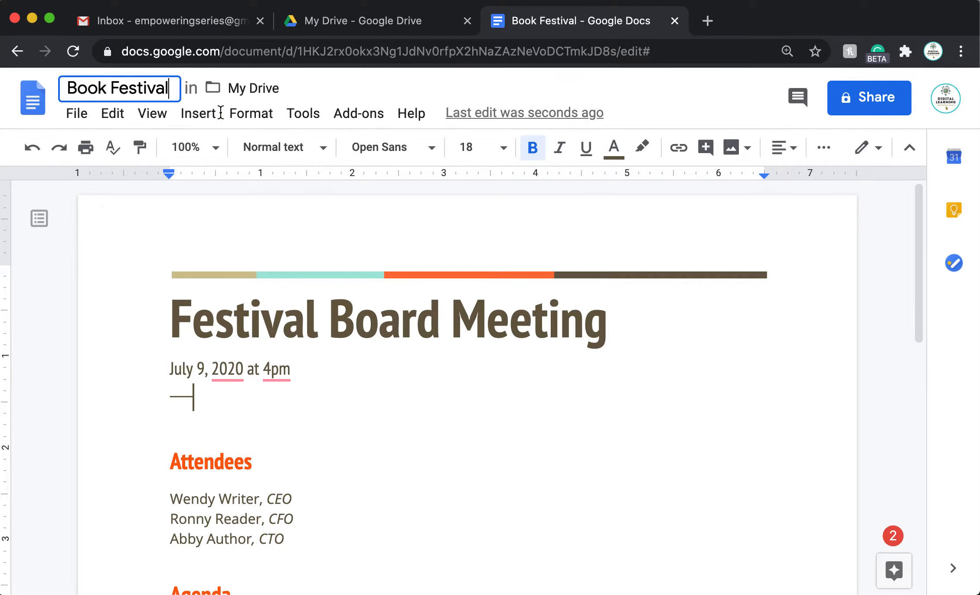
{"action": "type", "text": "meeting"}
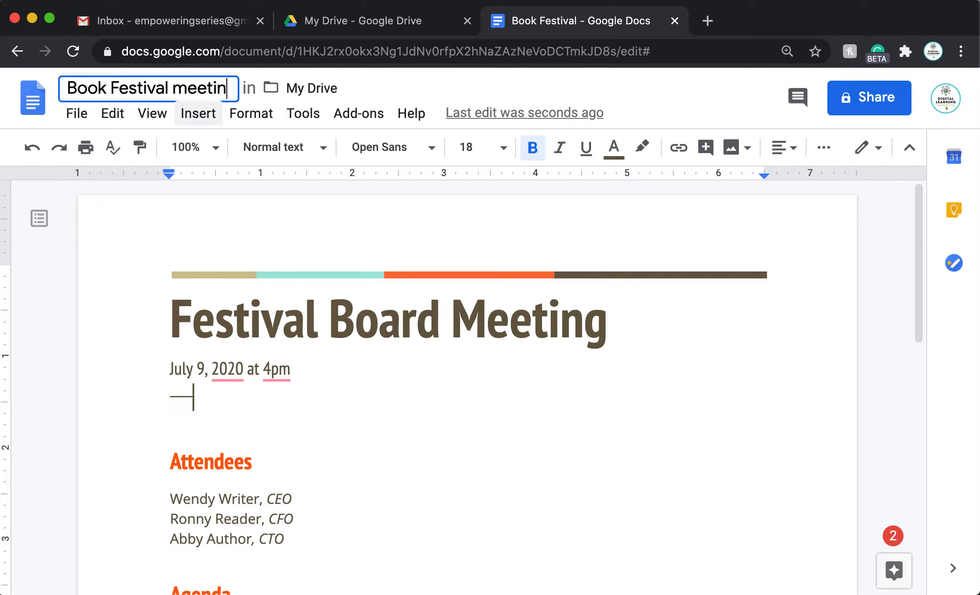
{"action": "left_click", "coordinate": [313, 191]}
- Switch to Google Drive and look for the Book Festival meeting document in My Drive
{"action": "left_click", "coordinate": [406, 24]}
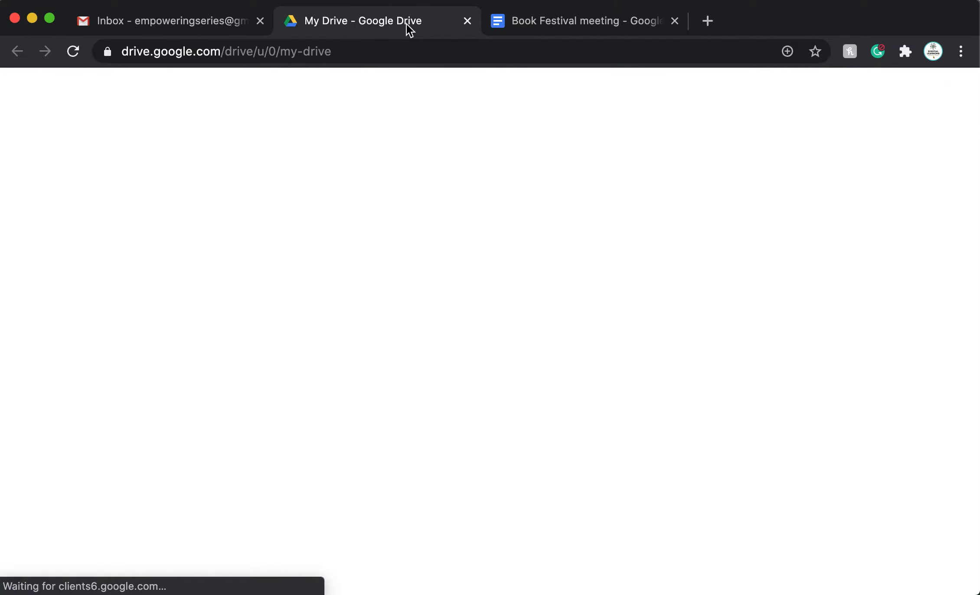
{"action": "scroll", "coordinate": [499, 390], "scroll_direction": "down", "scroll_amount": 1}
{"action": "scroll", "coordinate": [498, 391], "scroll_direction": "down", "scroll_amount": 1}
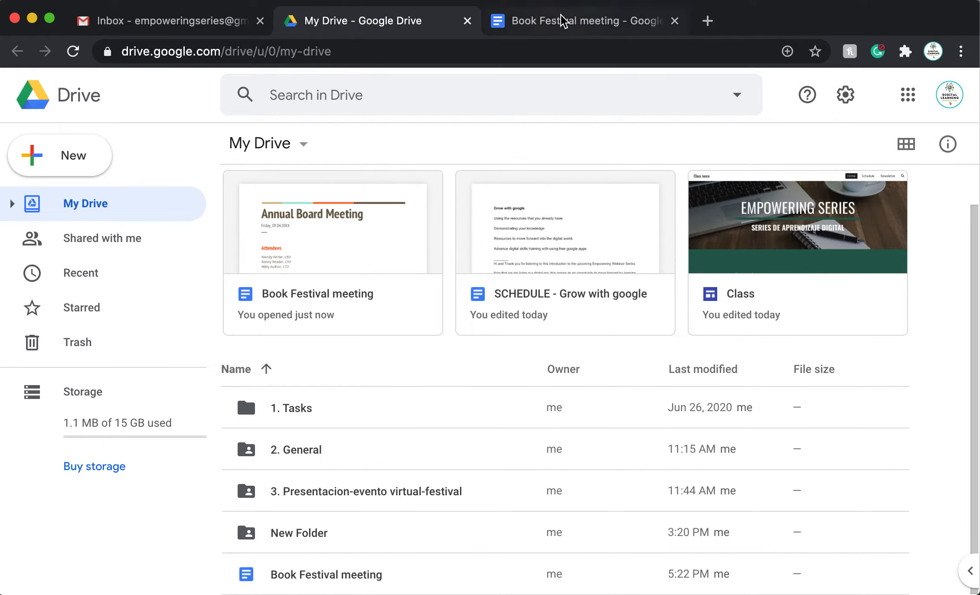
- Return to the Book Festival meeting document and look over its Attendees and Agenda sections
{"action": "left_click", "coordinate": [563, 26]}
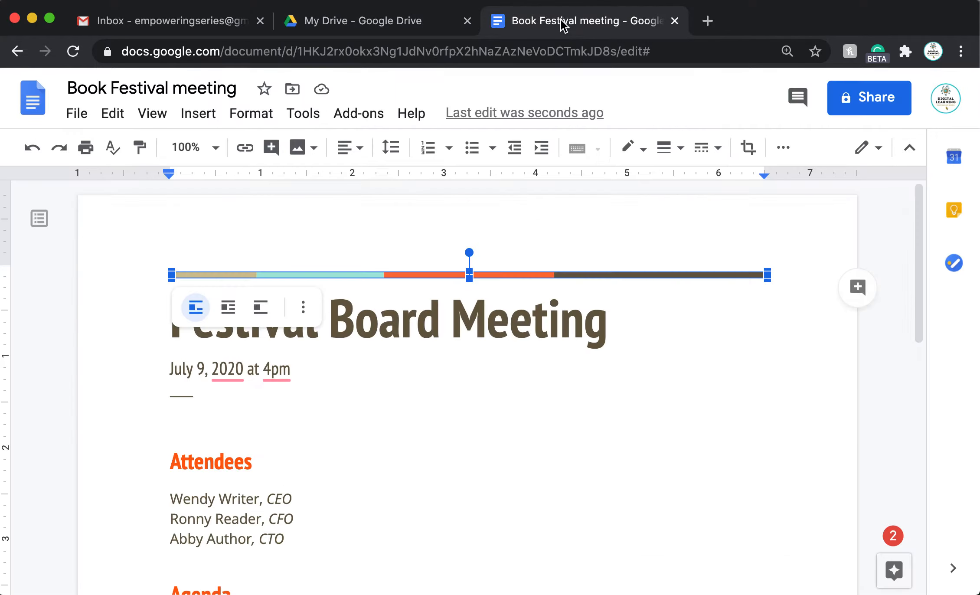
{"action": "left_click", "coordinate": [421, 386]}
{"action": "scroll", "coordinate": [570, 347], "scroll_direction": "down", "scroll_amount": 3}
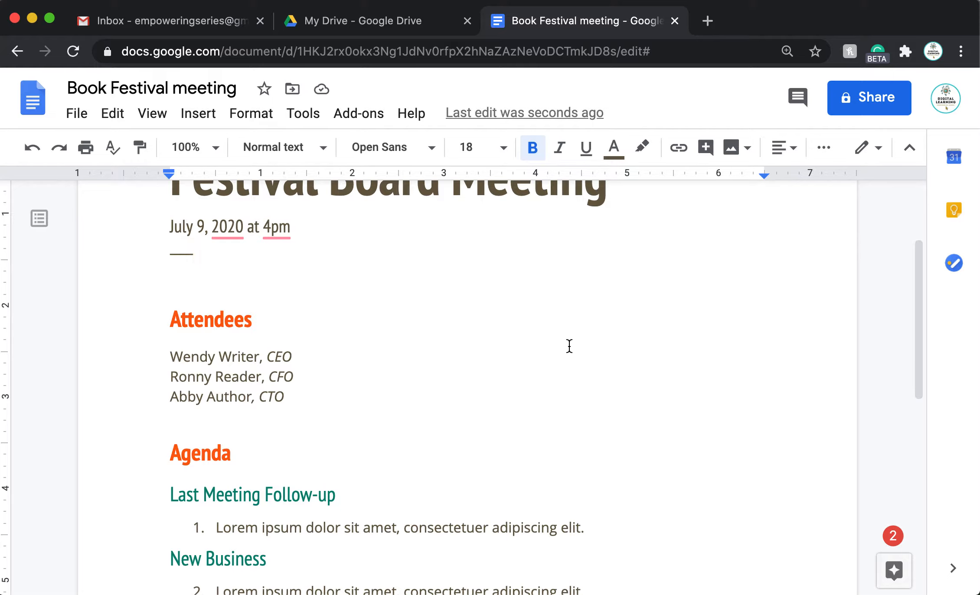
{"action": "scroll", "coordinate": [569, 346], "scroll_direction": "up", "scroll_amount": 3}
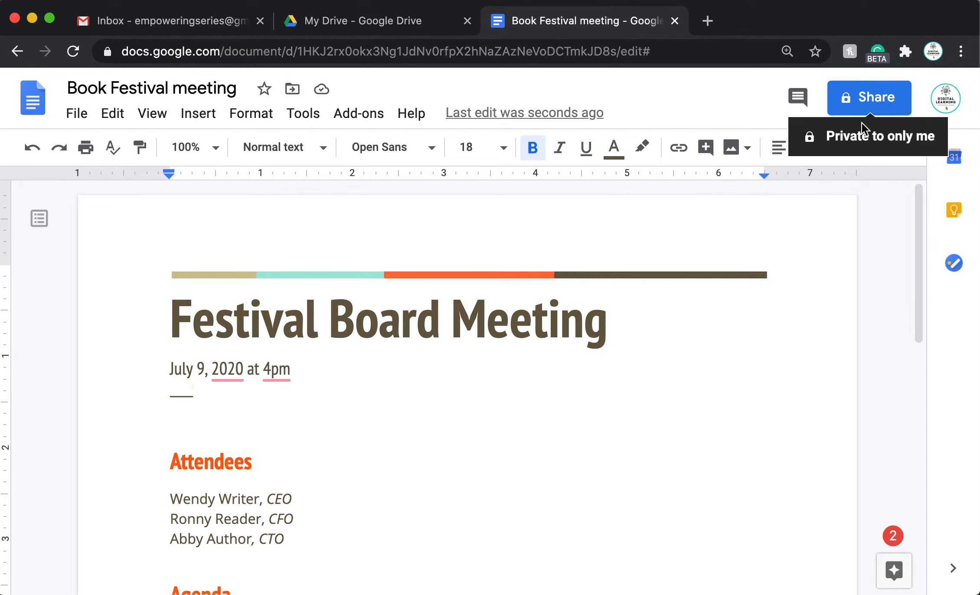
- Open the document's sharing settings and add the collaborator's e-mail with the Editor role
{"action": "left_click", "coordinate": [886, 104]}
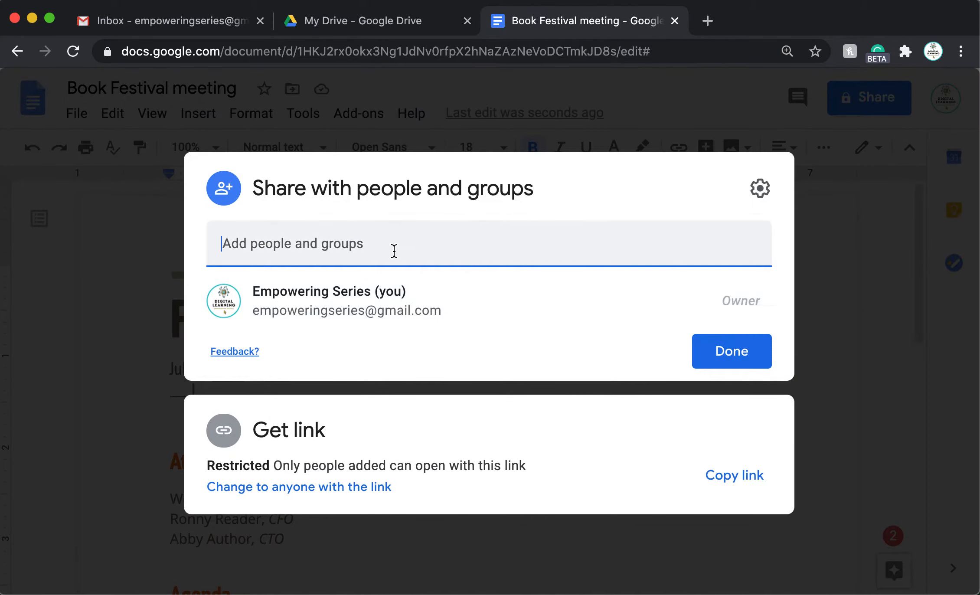
{"action": "type", "text": "latino"}
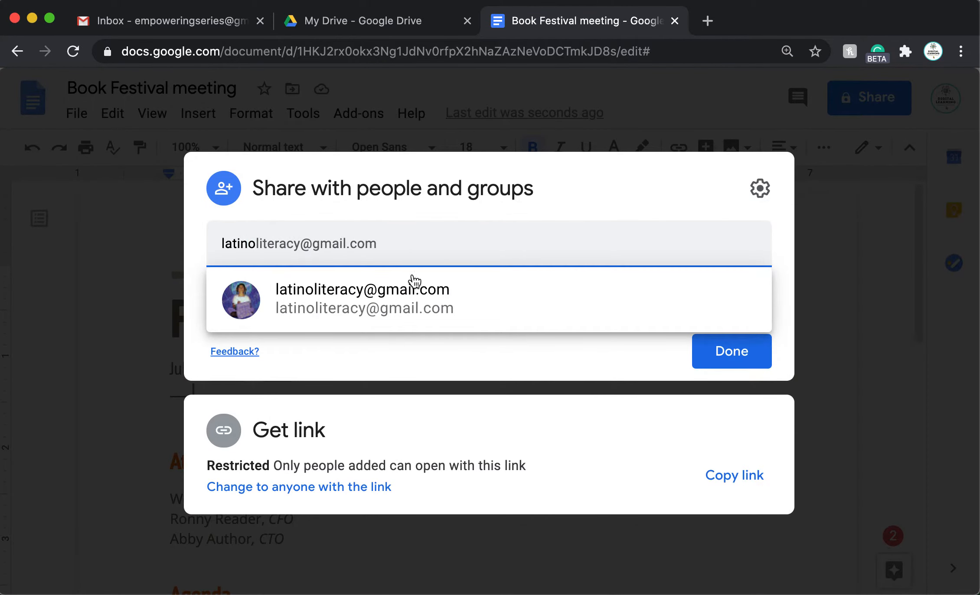
{"action": "left_click", "coordinate": [437, 302]}
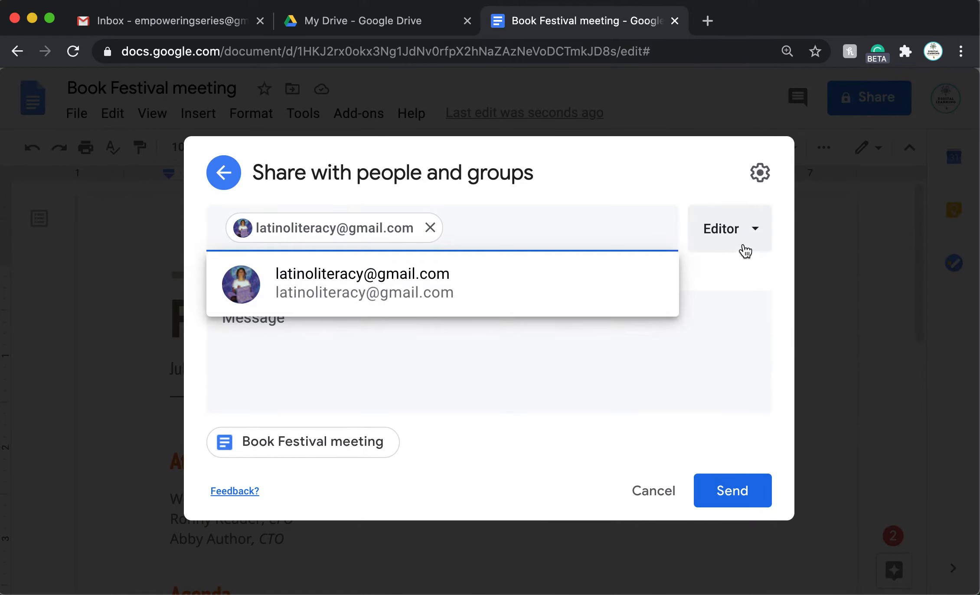
{"action": "left_click", "coordinate": [746, 242]}
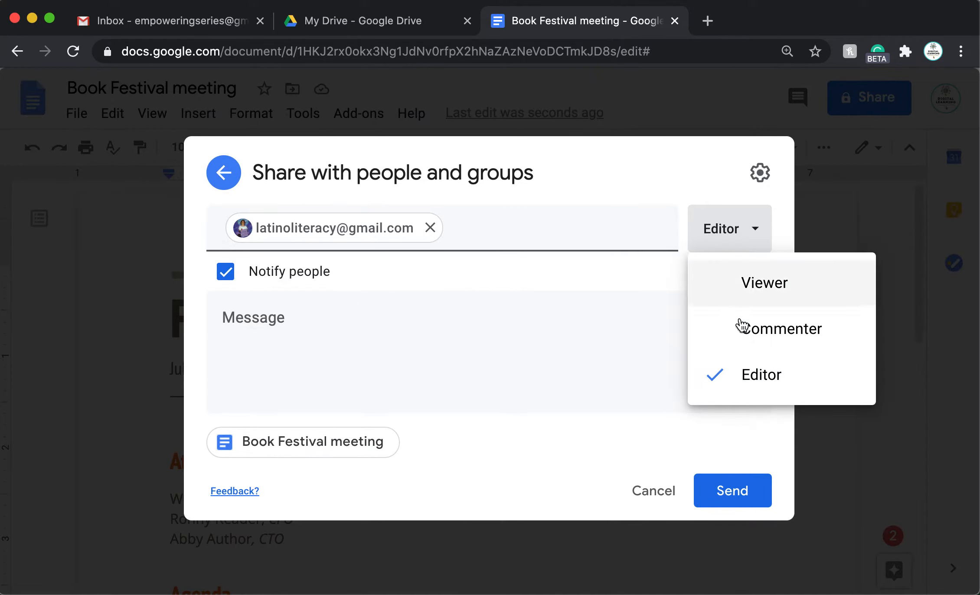
{"action": "left_click", "coordinate": [762, 376]}
- Write the message "please make edits" in the sharing invitation, leaving Notify people enabled
{"action": "left_click", "coordinate": [359, 333]}
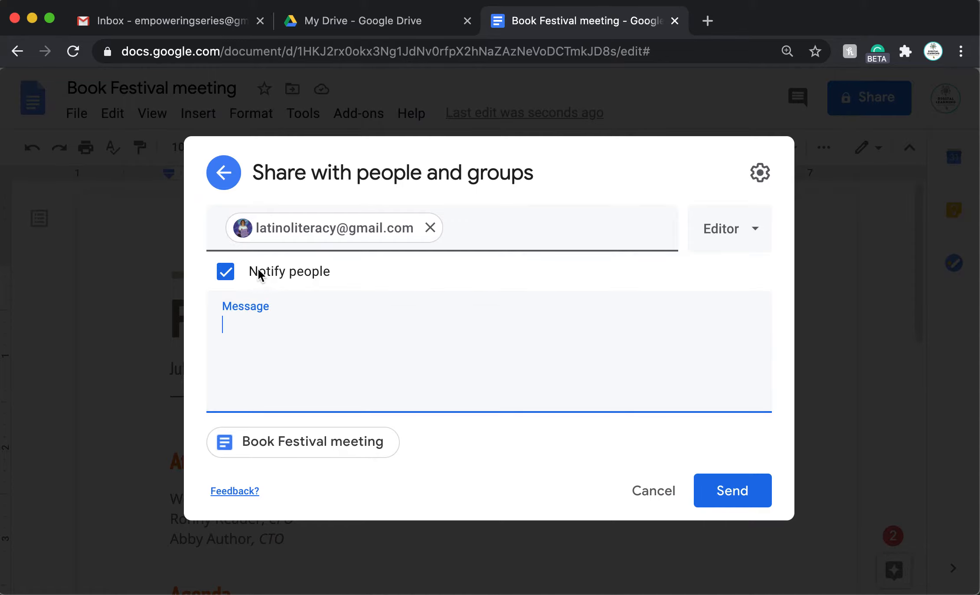
{"action": "left_click_drag", "start_coordinate": [335, 274], "coordinate": [252, 276]}
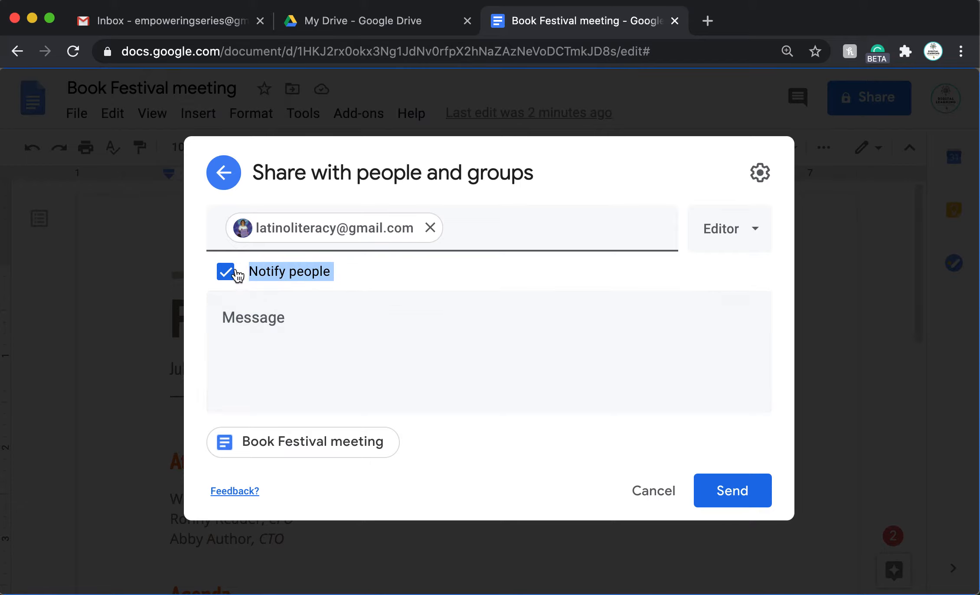
{"action": "left_click", "coordinate": [338, 309]}
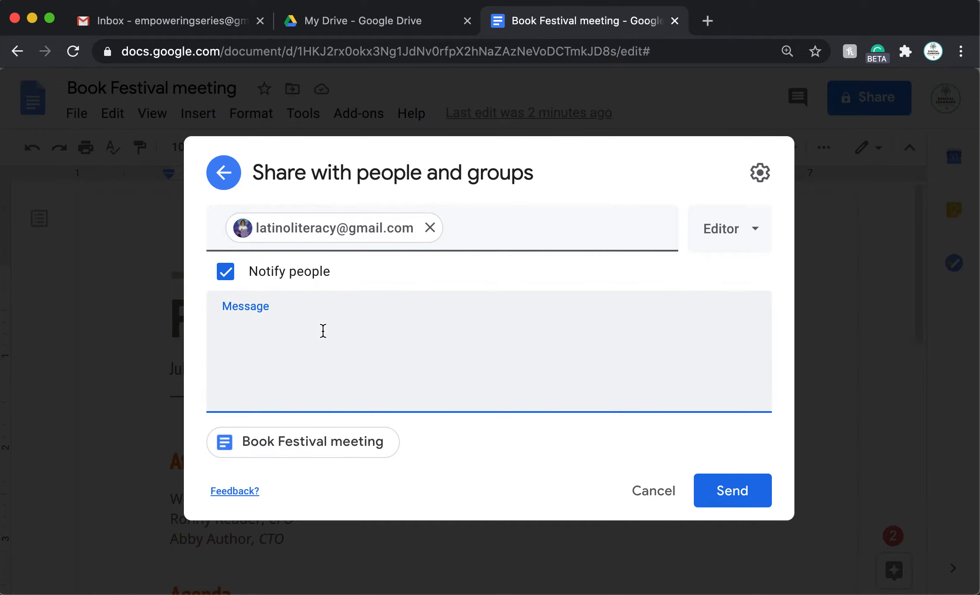
{"action": "type", "text": "please make edits"}
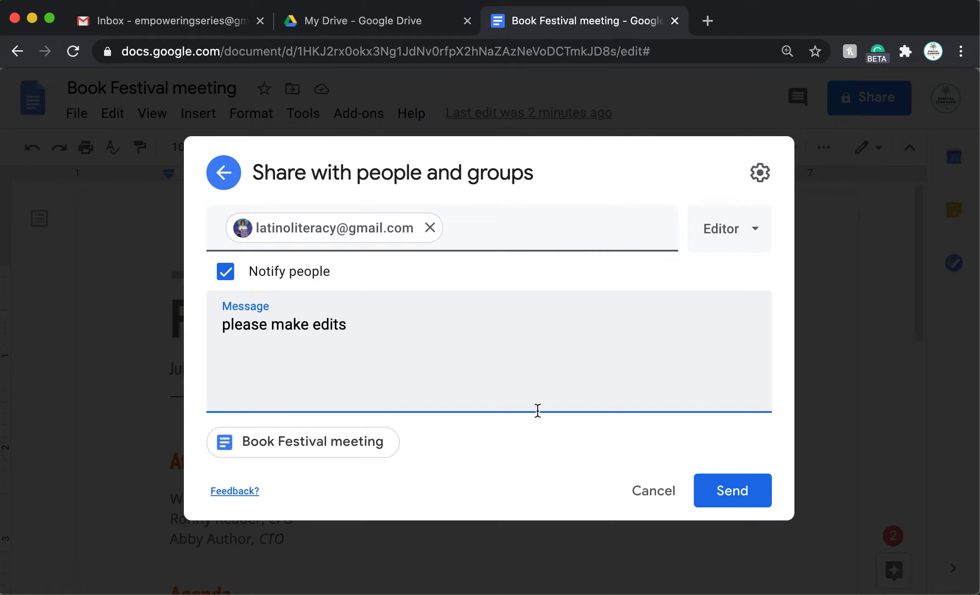
- Send the sharing invitation to the collaborator
{"action": "left_click", "coordinate": [723, 488]}
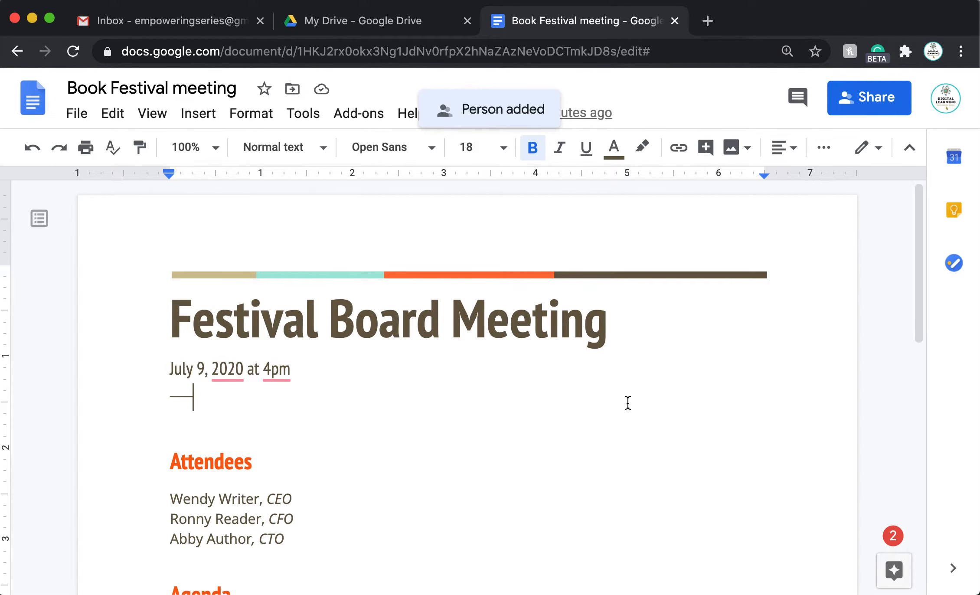
- In the Agenda section, append "XXX" to the Last Meeting Follow-up heading and ", XXX" to the New Business heading
{"action": "scroll", "coordinate": [628, 403], "scroll_direction": "down", "scroll_amount": 8}
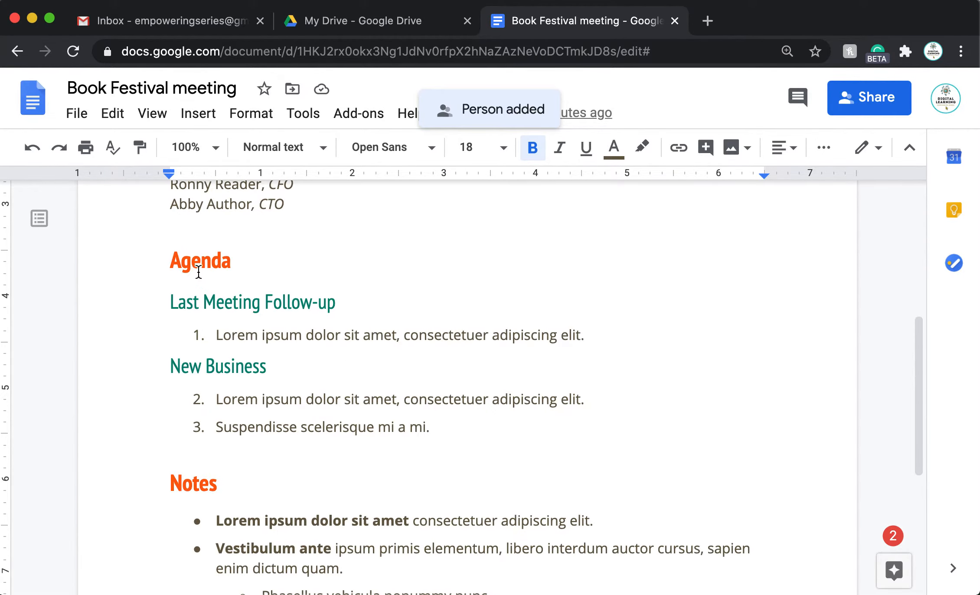
{"action": "left_click_drag", "start_coordinate": [175, 259], "coordinate": [448, 427]}
{"action": "left_click", "coordinate": [436, 437]}
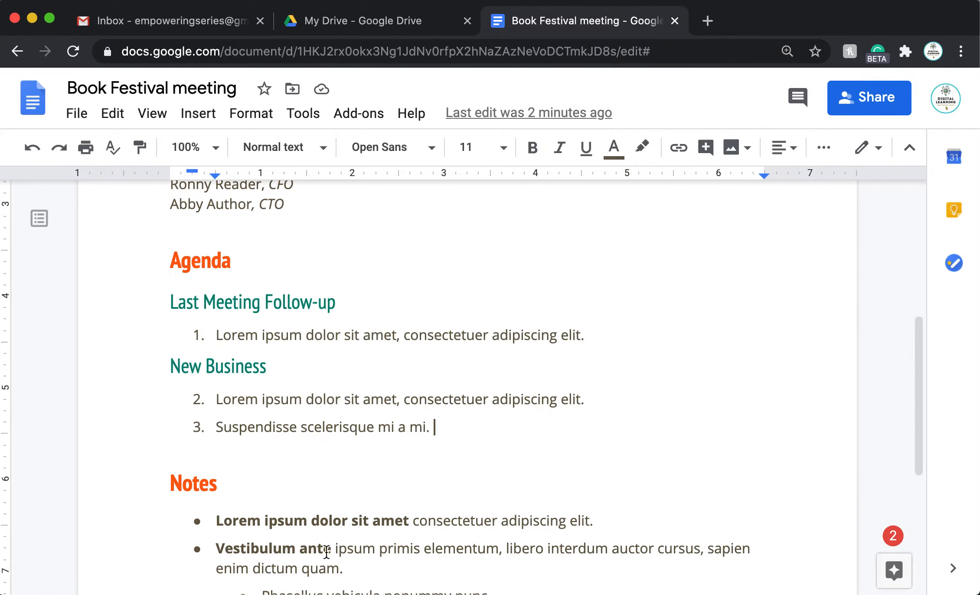
{"action": "left_click", "coordinate": [264, 368]}
{"action": "left_click_drag", "start_coordinate": [264, 368], "coordinate": [170, 372]}
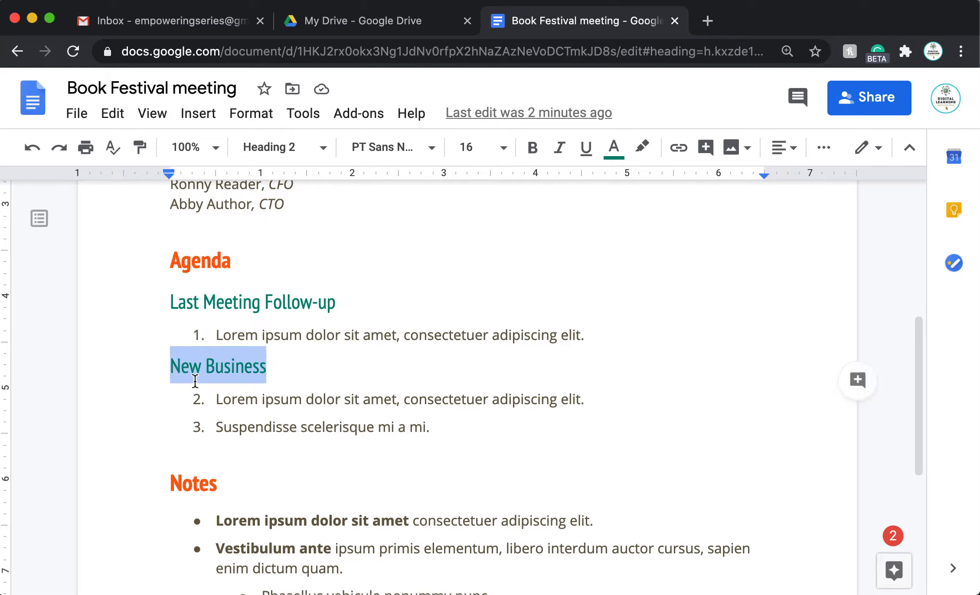
{"action": "left_click", "coordinate": [213, 307]}
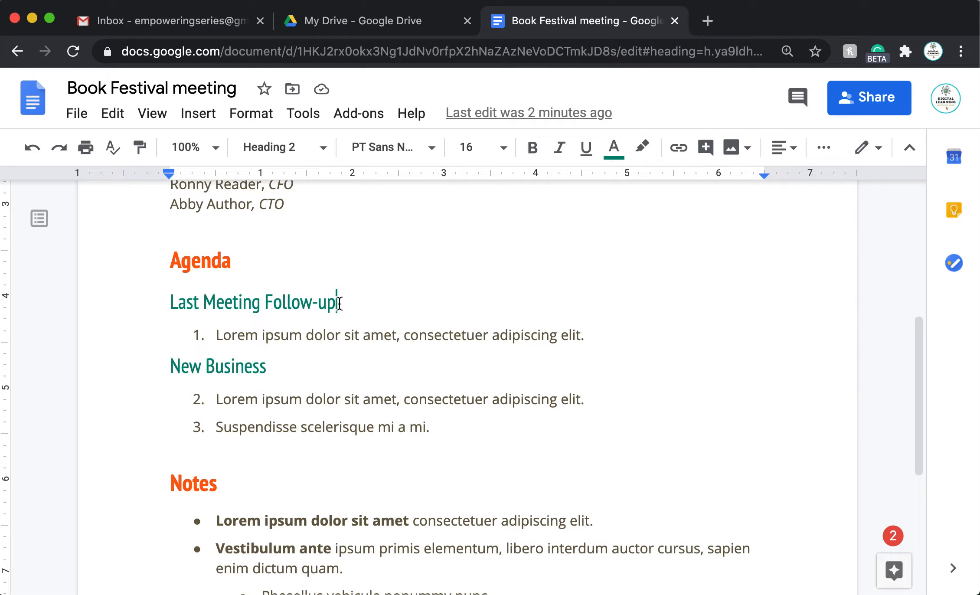
{"action": "type", "text": "XXX"}
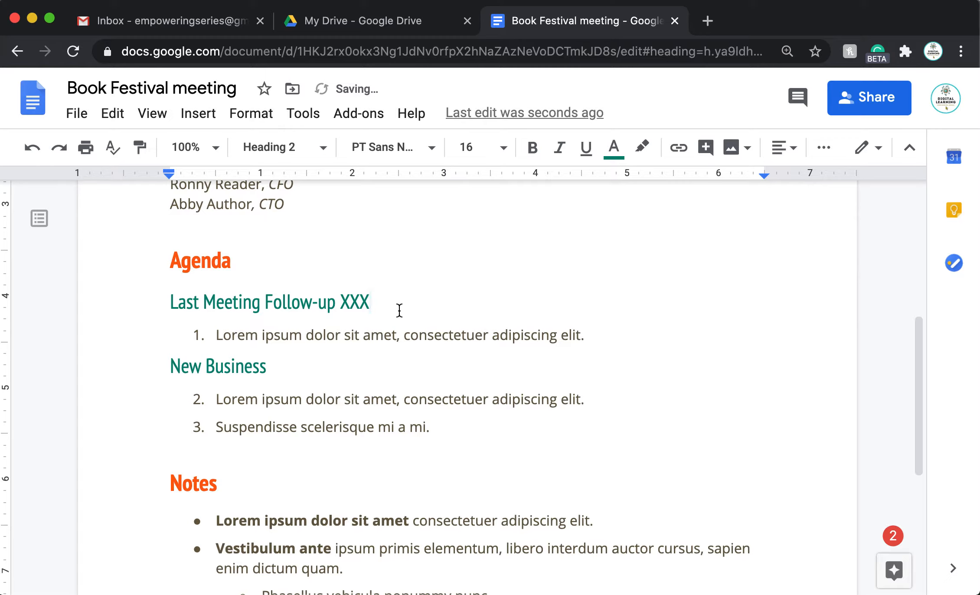
{"action": "double_click", "coordinate": [282, 375]}
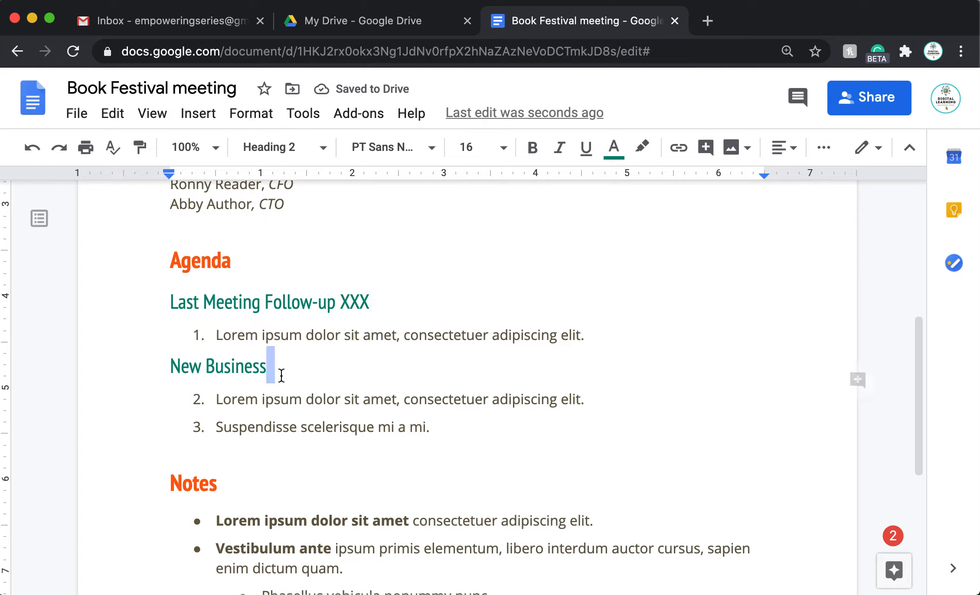
{"action": "type", "text": ", XXX"}
{"action": "left_click", "coordinate": [384, 407]}
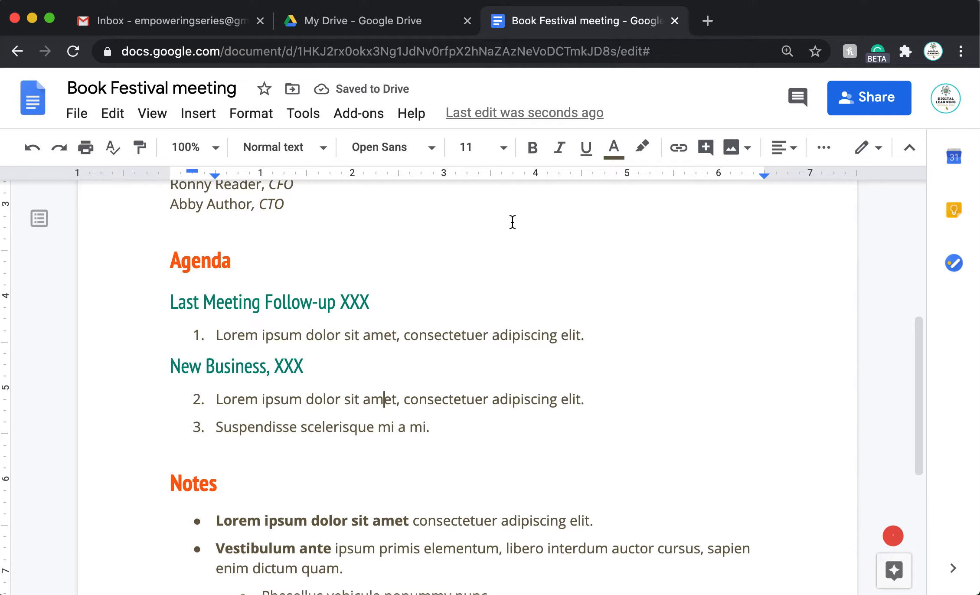
- Open the version history, examine the highlighted edits and the current version's date and editor, and return to the document
{"action": "left_click", "coordinate": [521, 113]}
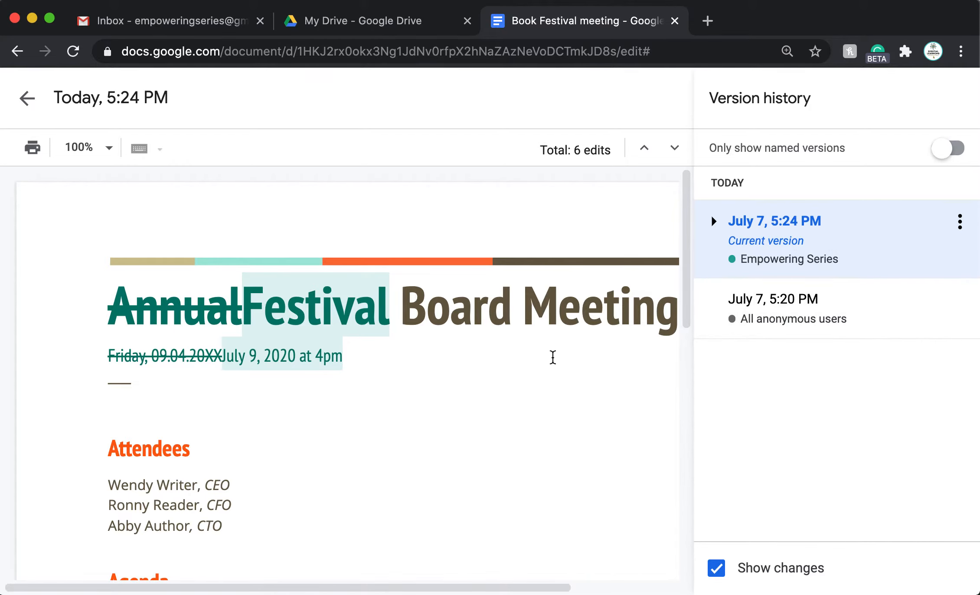
{"action": "scroll", "coordinate": [555, 354], "scroll_direction": "down", "scroll_amount": 10}
{"action": "scroll", "coordinate": [569, 355], "scroll_direction": "up", "scroll_amount": 10}
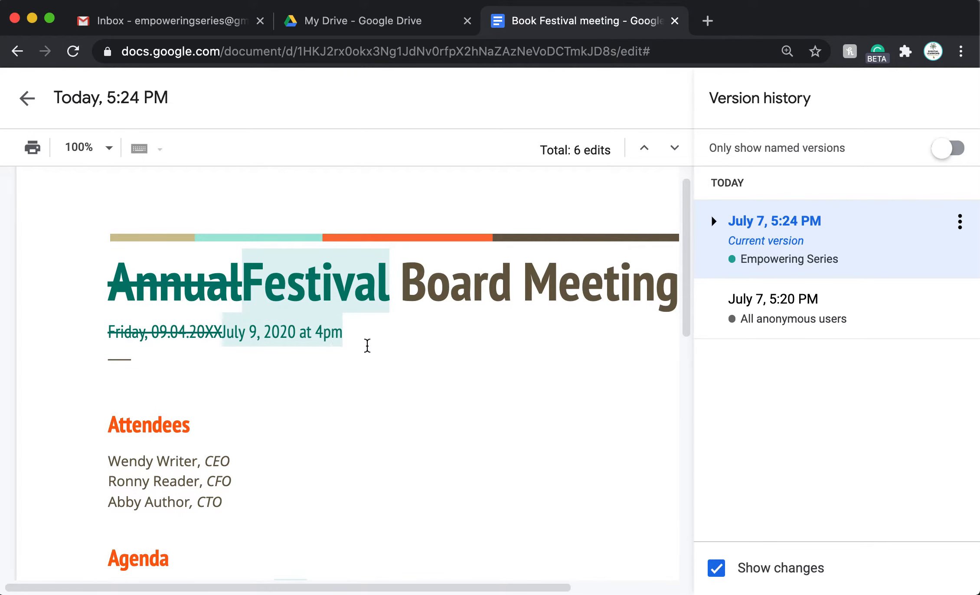
{"action": "scroll", "coordinate": [365, 345], "scroll_direction": "down", "scroll_amount": 7}
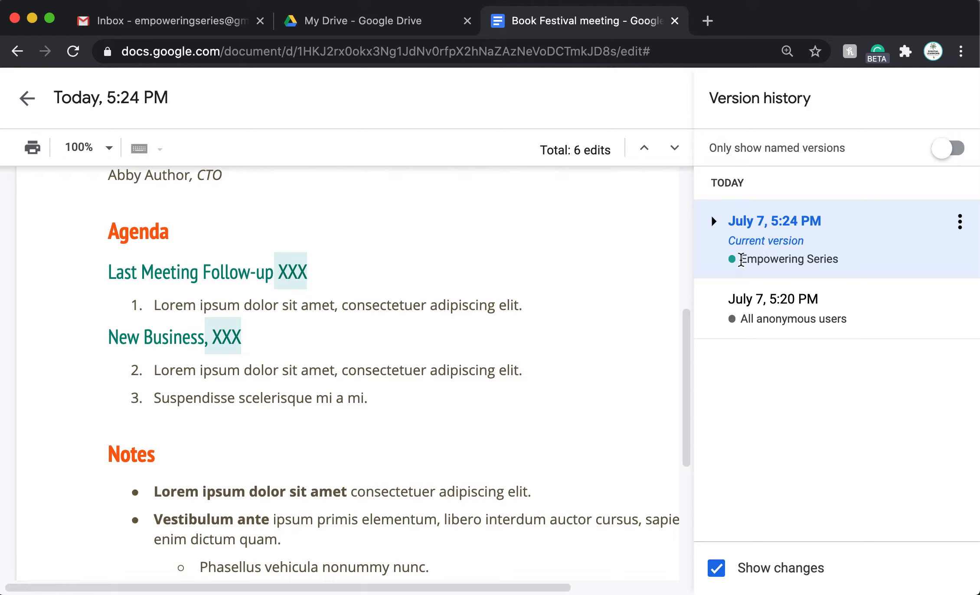
{"action": "left_click_drag", "start_coordinate": [741, 259], "coordinate": [859, 267]}
{"action": "left_click", "coordinate": [811, 221]}
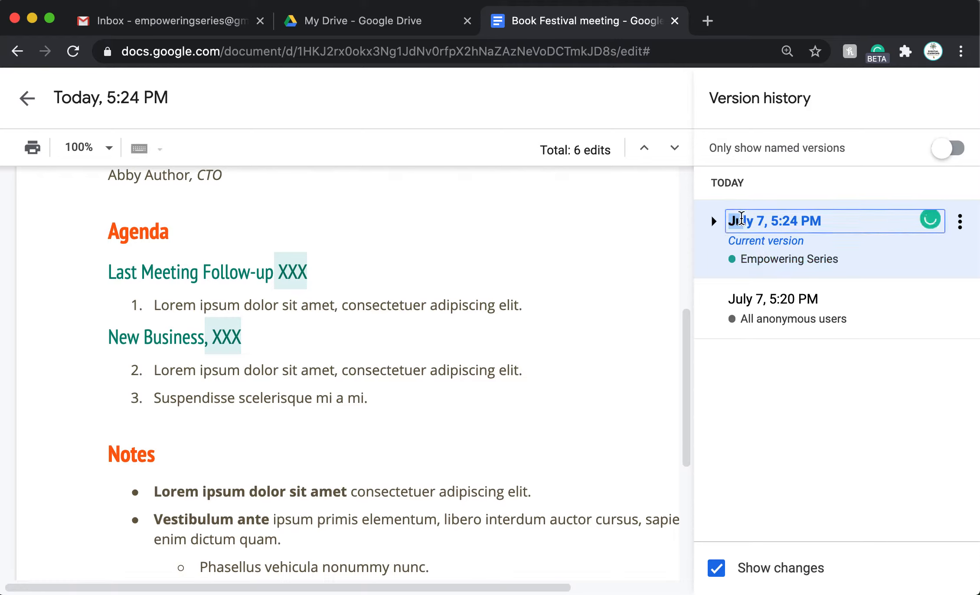
{"action": "left_click_drag", "start_coordinate": [730, 221], "coordinate": [823, 224]}
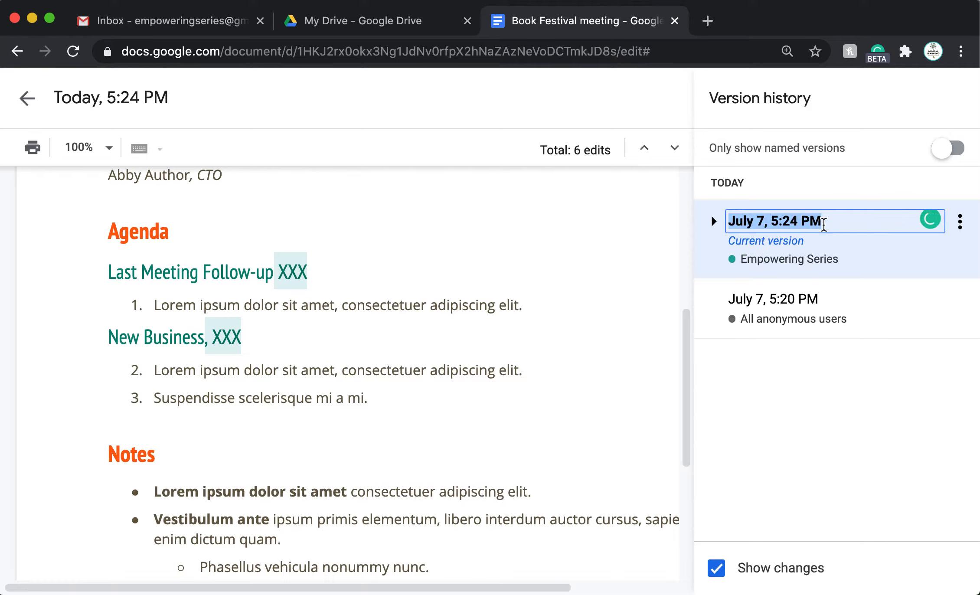
{"action": "left_click", "coordinate": [899, 385]}
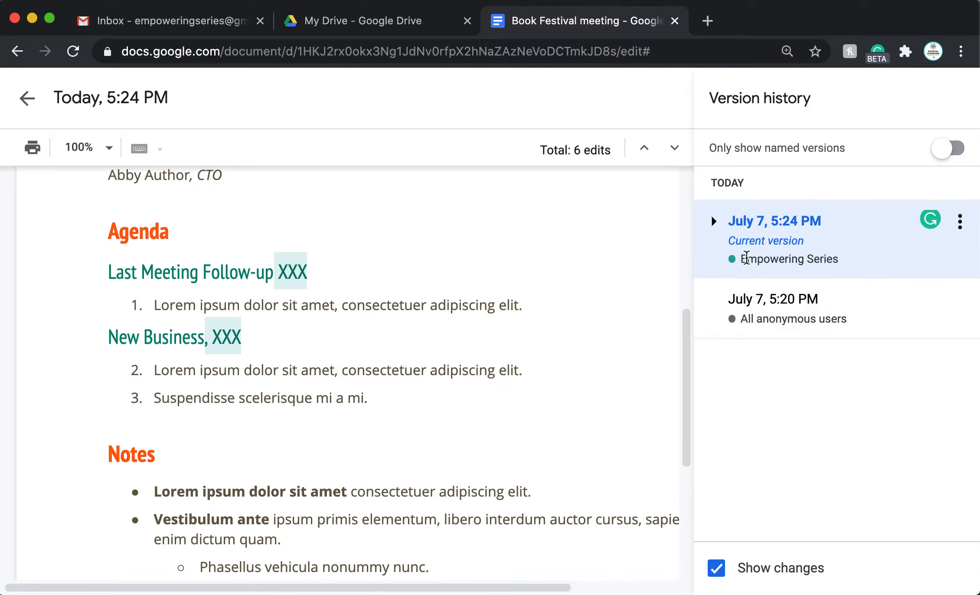
{"action": "left_click_drag", "start_coordinate": [763, 256], "coordinate": [849, 274]}
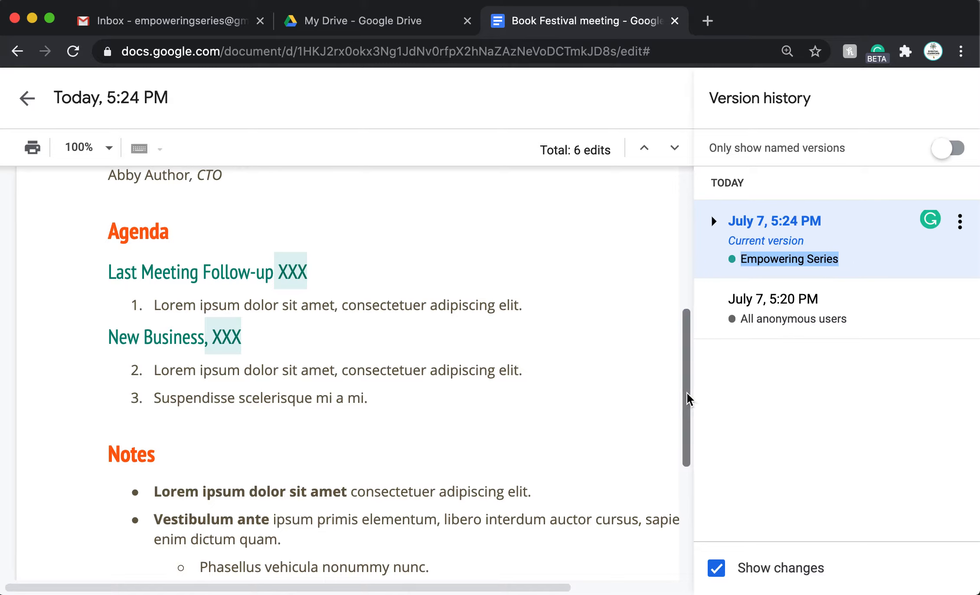
{"action": "left_click", "coordinate": [29, 99]}
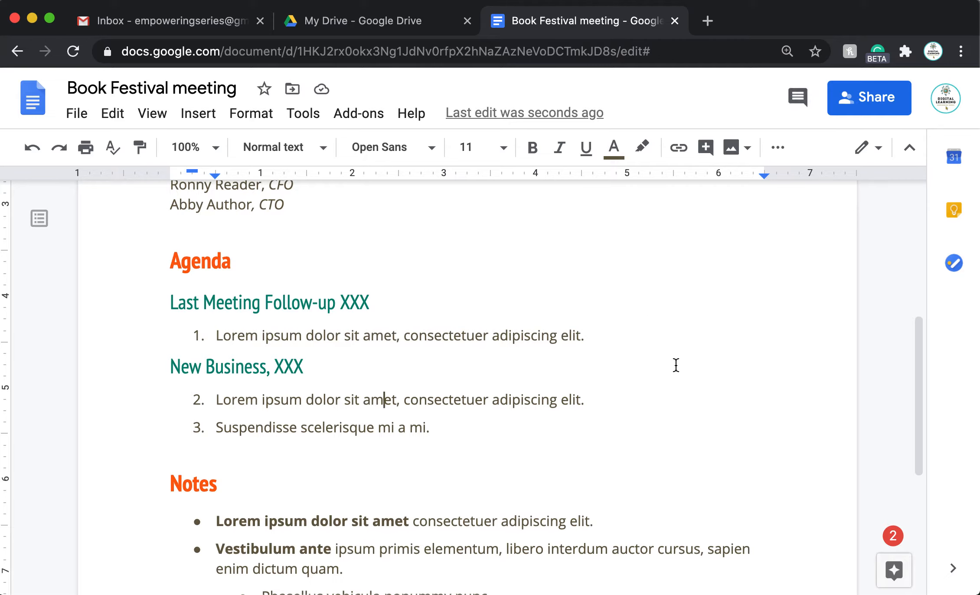
- Start a comment on the first bullet sentence under Notes
{"action": "scroll", "coordinate": [662, 361], "scroll_direction": "down", "scroll_amount": 3}
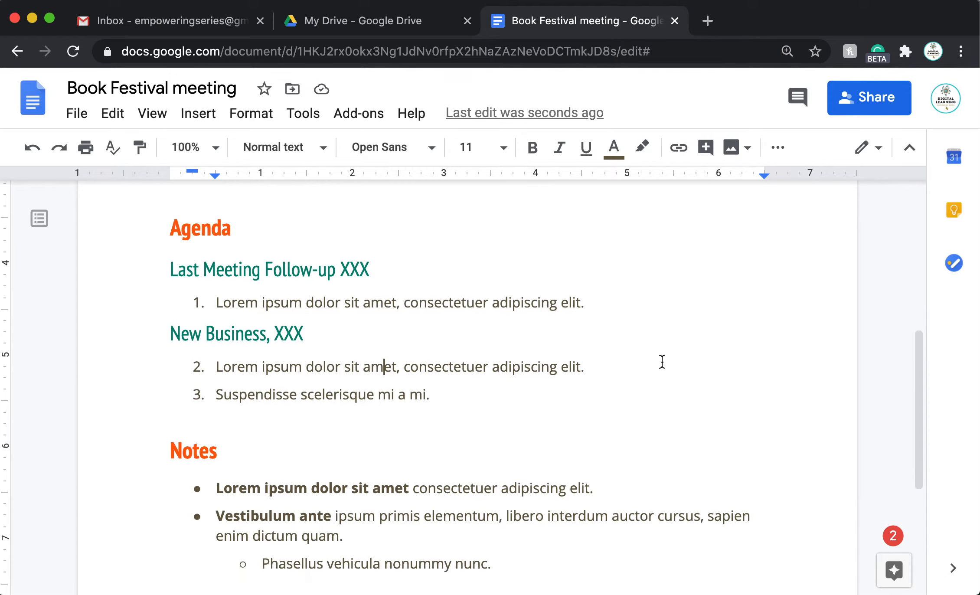
{"action": "scroll", "coordinate": [442, 370], "scroll_direction": "down", "scroll_amount": 10}
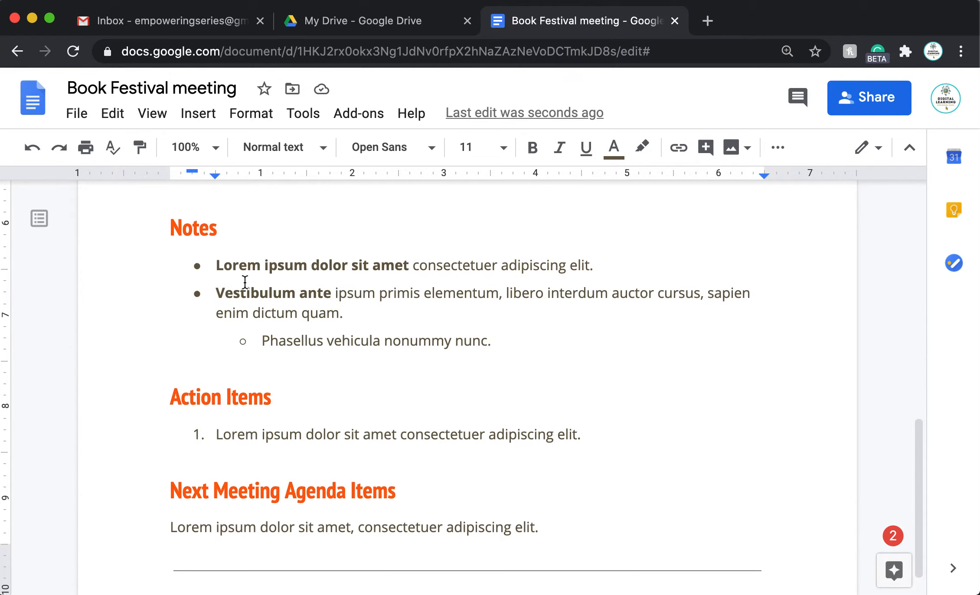
{"action": "left_click_drag", "start_coordinate": [217, 263], "coordinate": [600, 267]}
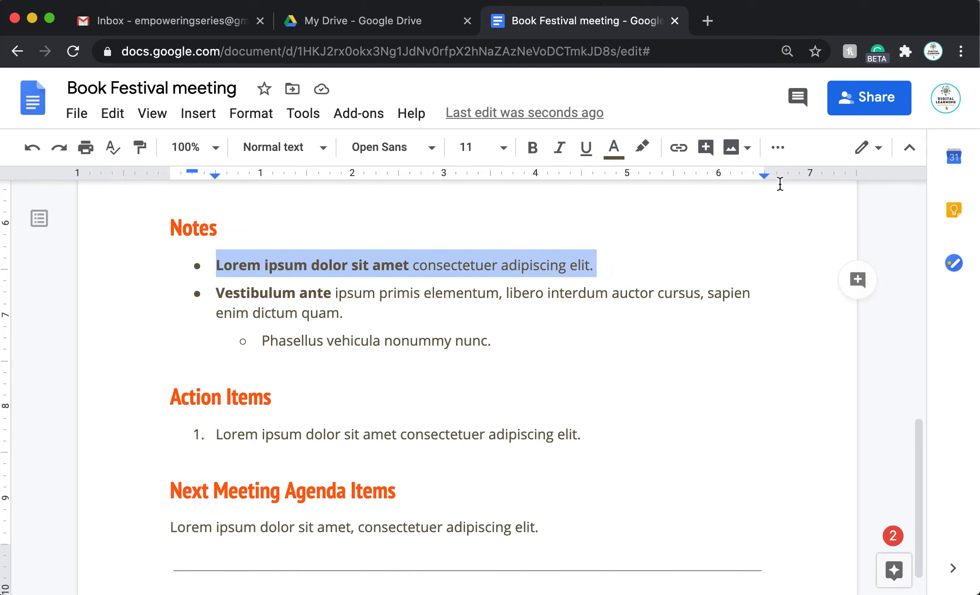
{"action": "left_click", "coordinate": [707, 148]}
{"action": "left_click", "coordinate": [861, 282]}
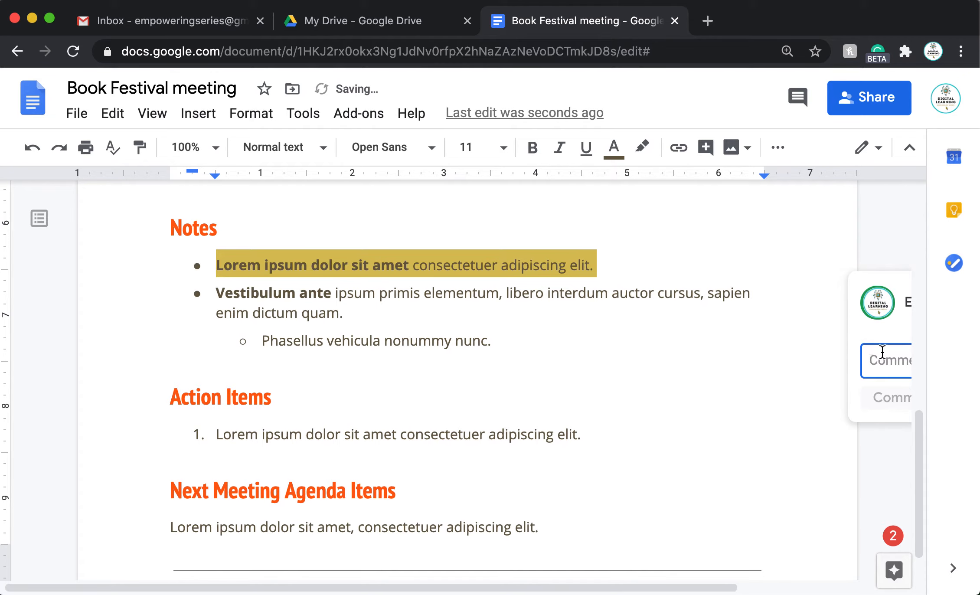
{"action": "left_click_drag", "start_coordinate": [634, 587], "coordinate": [803, 588]}
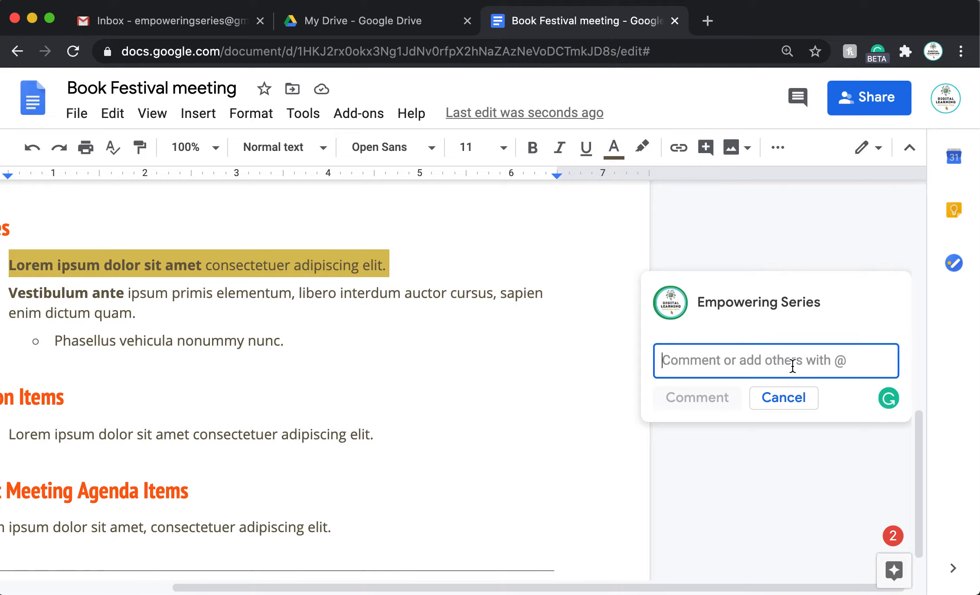
- Write "Please replace this sentence" as the comment text and post it
{"action": "type", "text": "Please para"}
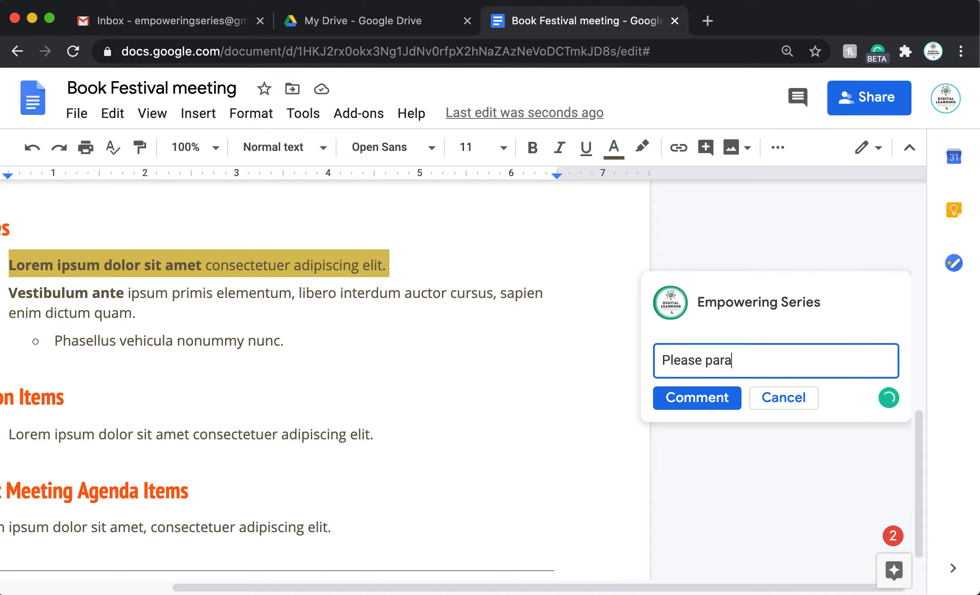
{"action": "type", "text": "phrase thi"}
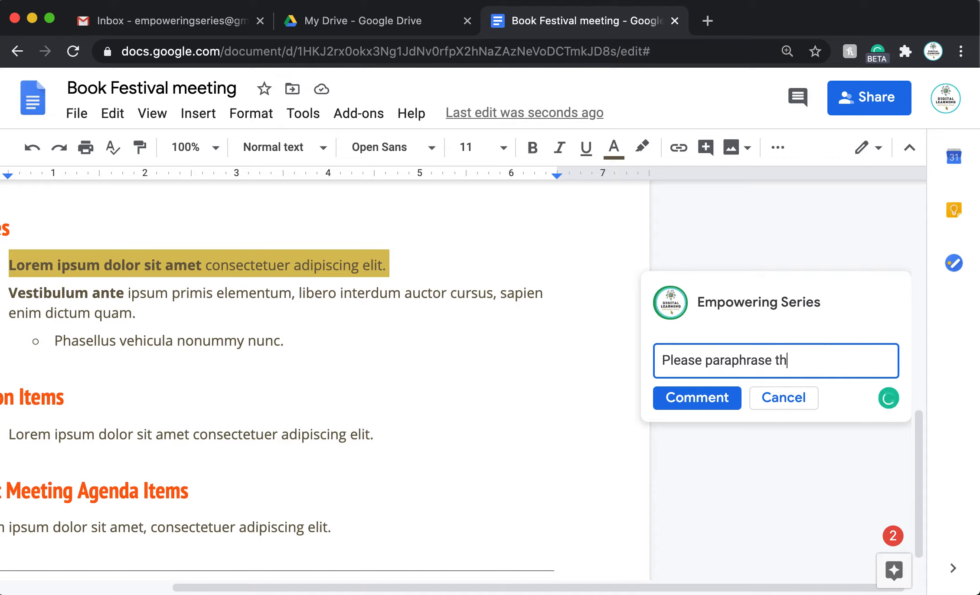
{"action": "left_click_drag", "start_coordinate": [793, 359], "coordinate": [663, 362]}
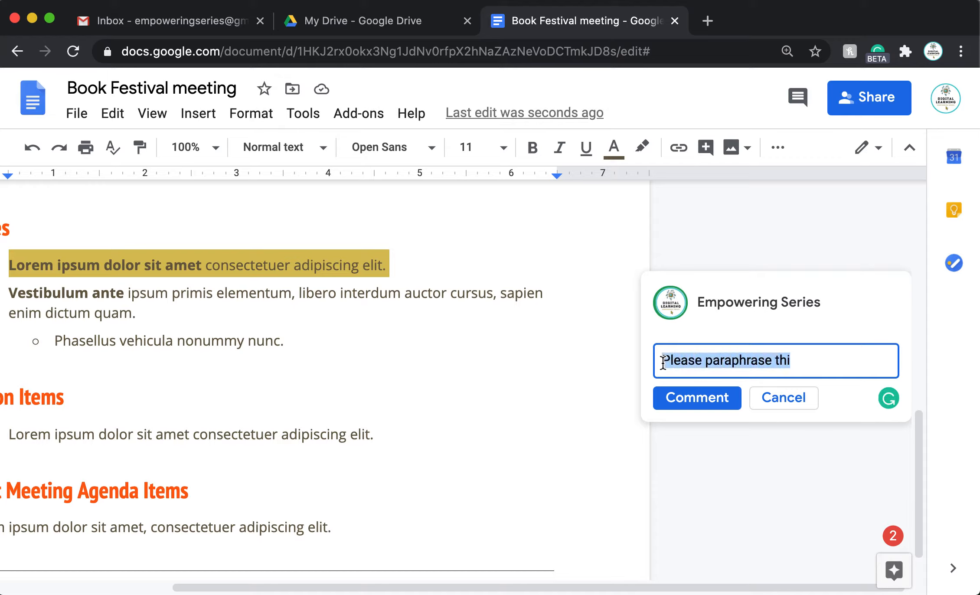
{"action": "left_click", "coordinate": [706, 360]}
{"action": "left_click_drag", "start_coordinate": [798, 360], "coordinate": [707, 361]}
{"action": "type", "text": "re"}
{"action": "key", "text": "BackSpace"}
{"action": "key", "text": "BackSpace"}
{"action": "type", "text": "replace"}
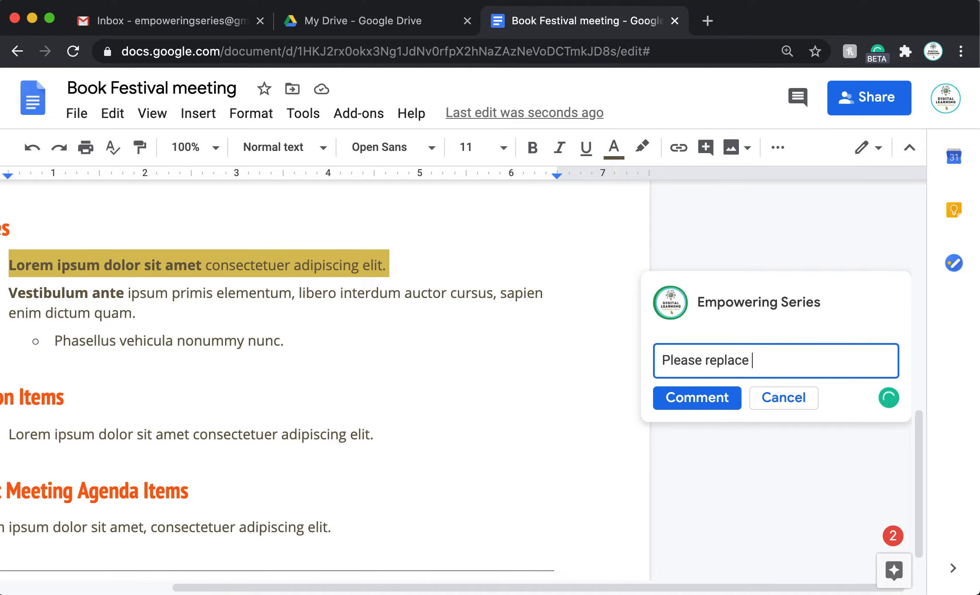
{"action": "type", "text": "dthis sentence"}
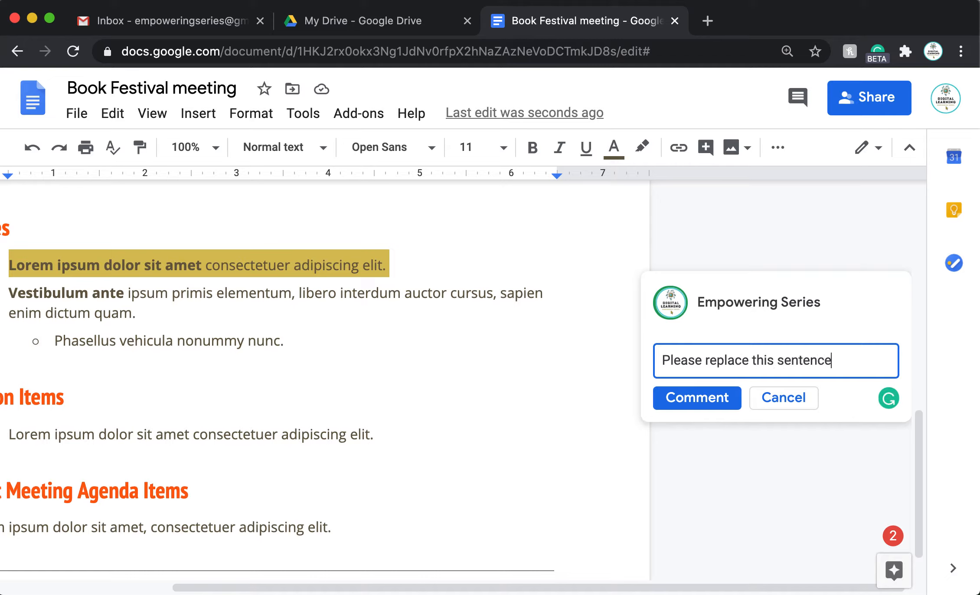
{"action": "left_click", "coordinate": [697, 398]}
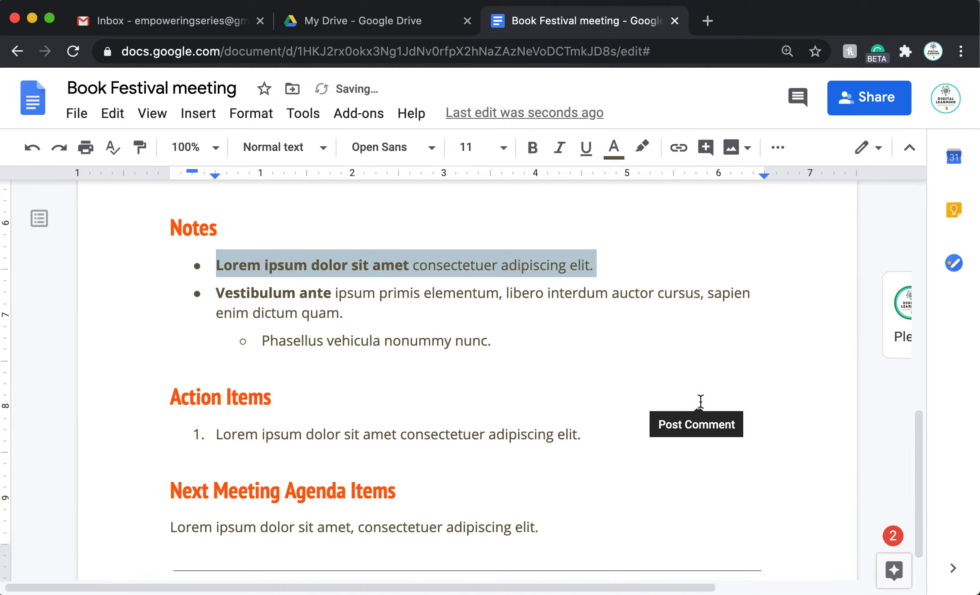
- Reply "ok" to the comment on the first Notes bullet and mark the thread as resolved
{"action": "scroll", "coordinate": [605, 273], "scroll_direction": "right", "scroll_amount": 5}
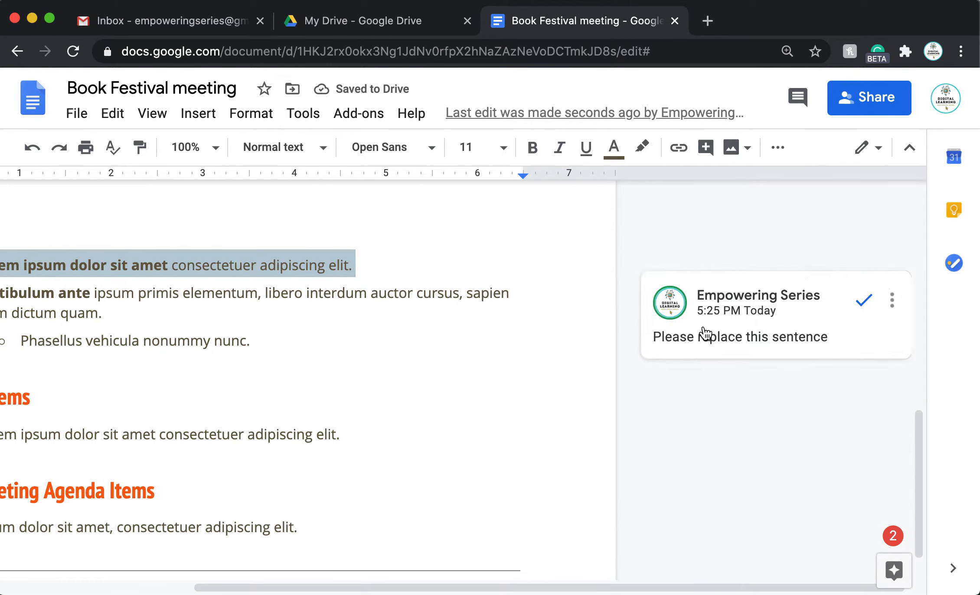
{"action": "left_click", "coordinate": [824, 332]}
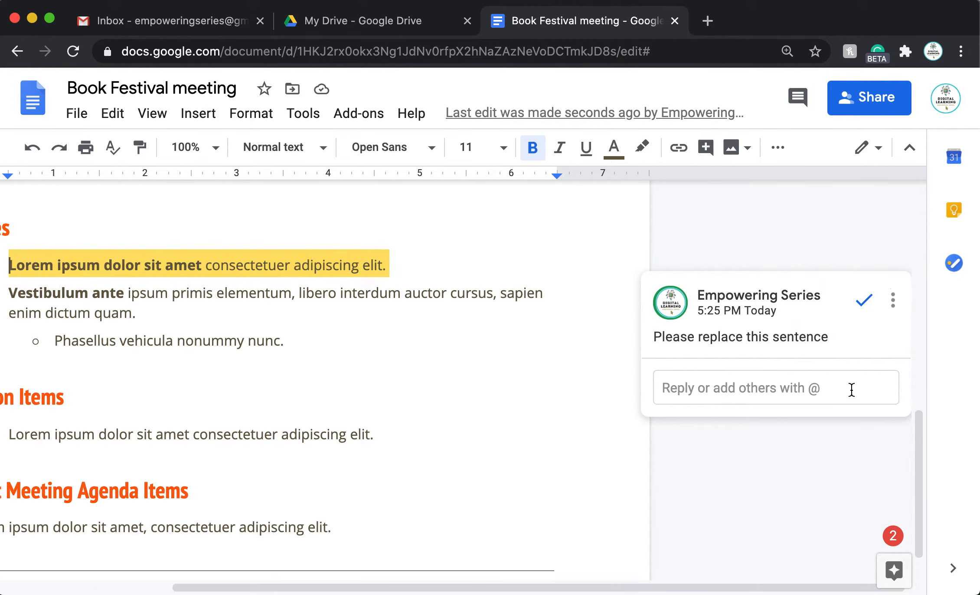
{"action": "key", "text": "super+minus"}
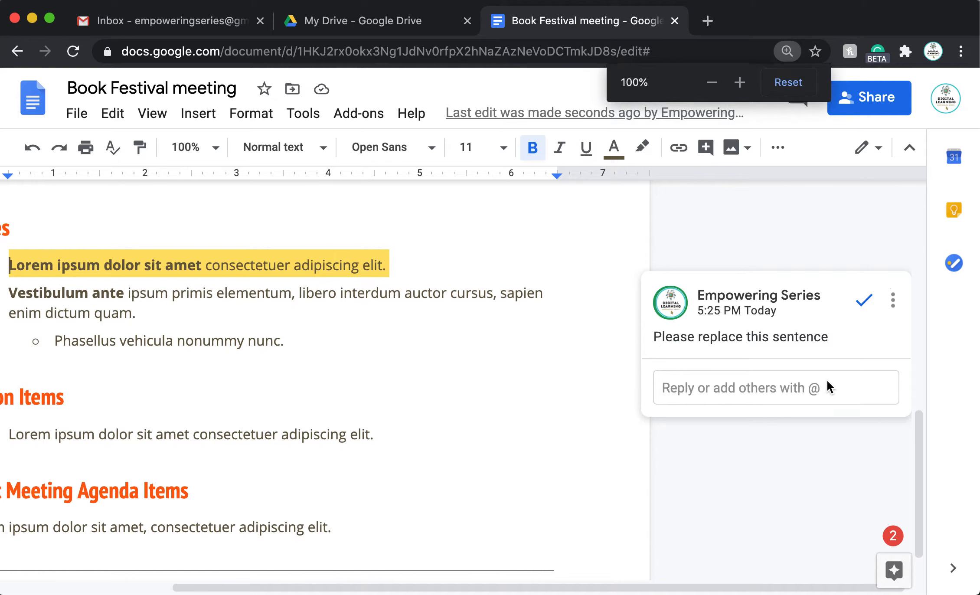
{"action": "left_click", "coordinate": [746, 362]}
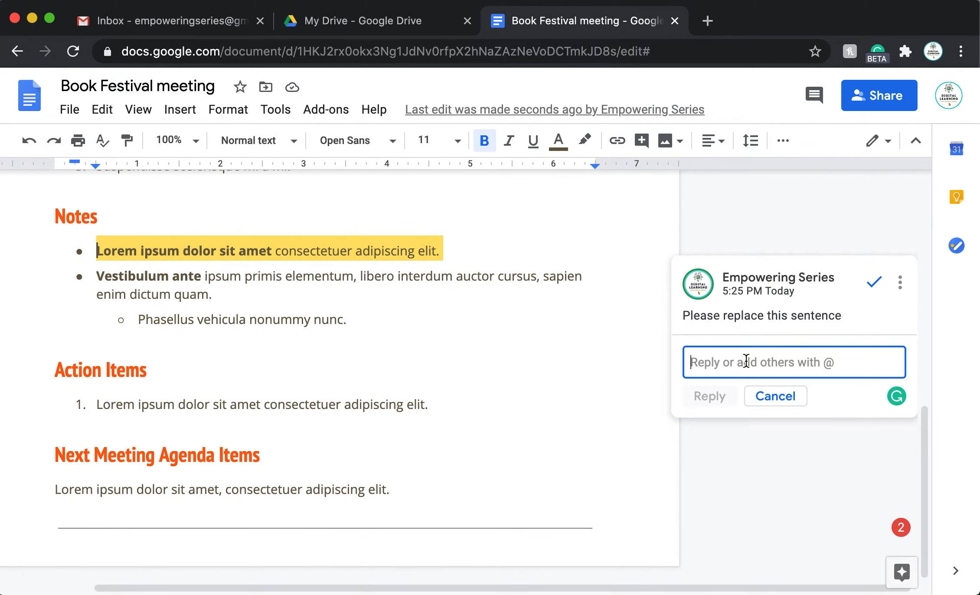
{"action": "type", "text": "ok"}
{"action": "left_click", "coordinate": [716, 396]}
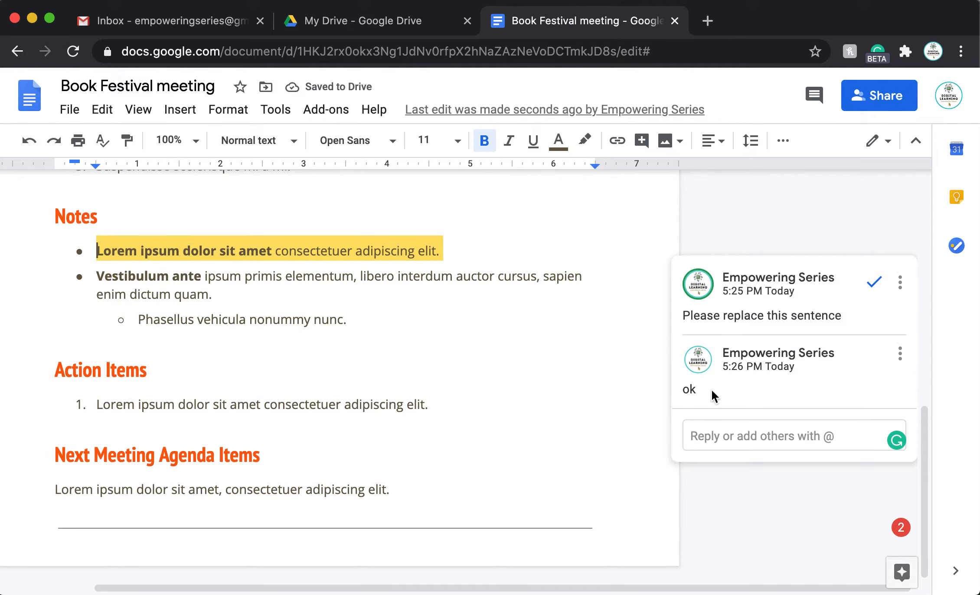
{"action": "left_click", "coordinate": [870, 290]}
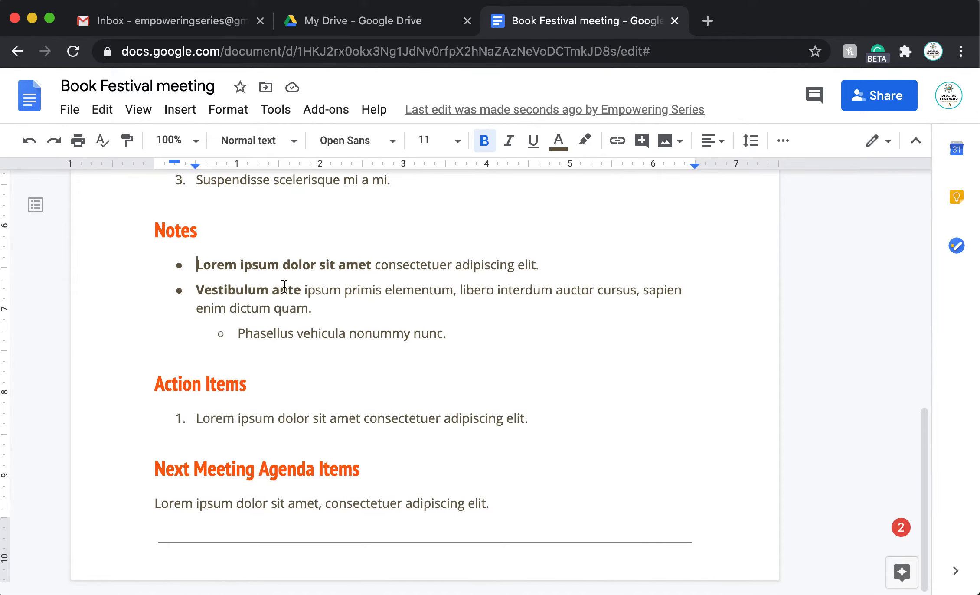
- Open the Tasks list beside the document
{"action": "scroll", "coordinate": [243, 291], "scroll_direction": "up", "scroll_amount": 1}
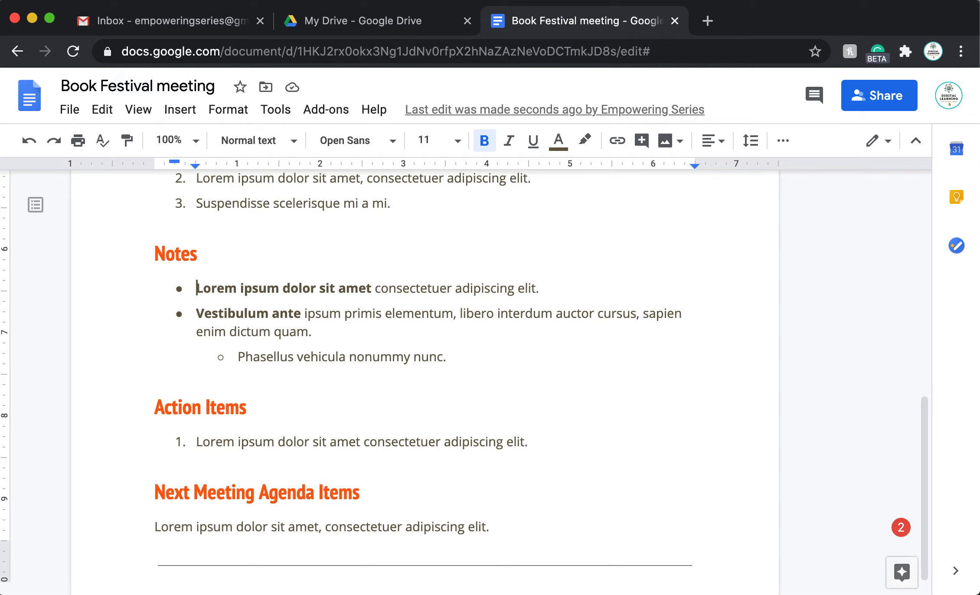
{"action": "left_click", "coordinate": [956, 245]}
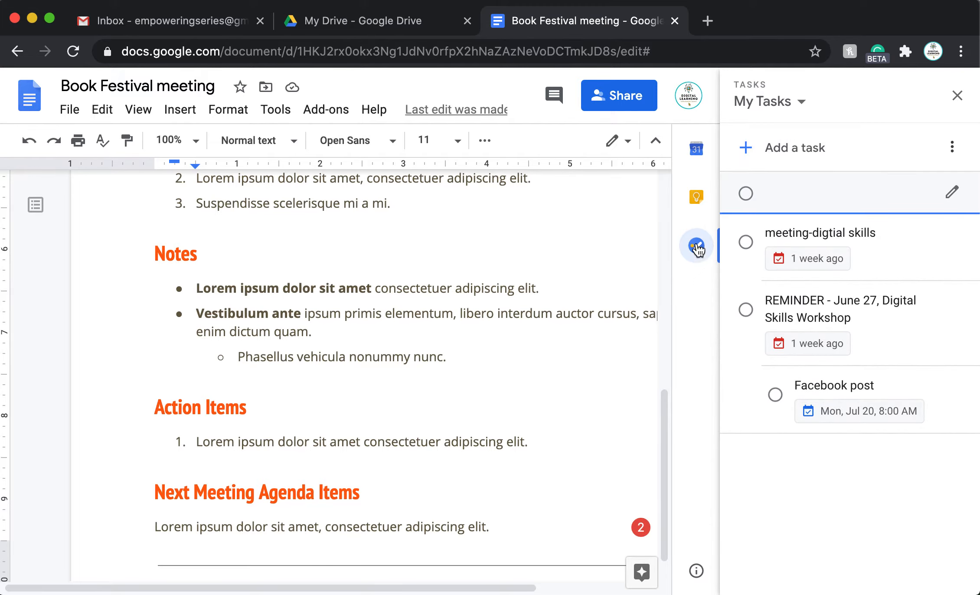
- Add the task "Complete the note section", mark it as completed, and close the Tasks list
{"action": "type", "text": "Complete the note section"}
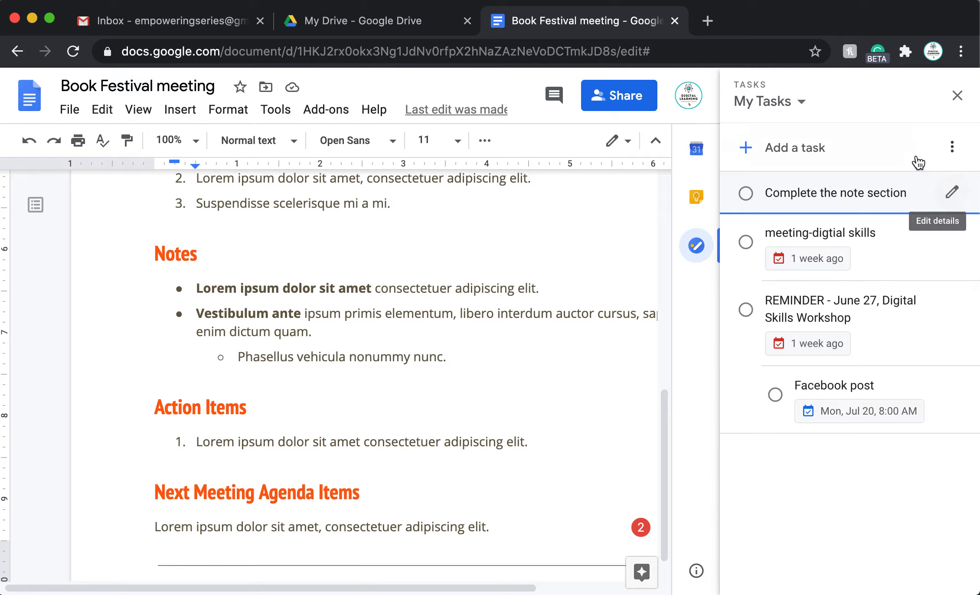
{"action": "left_click", "coordinate": [923, 106]}
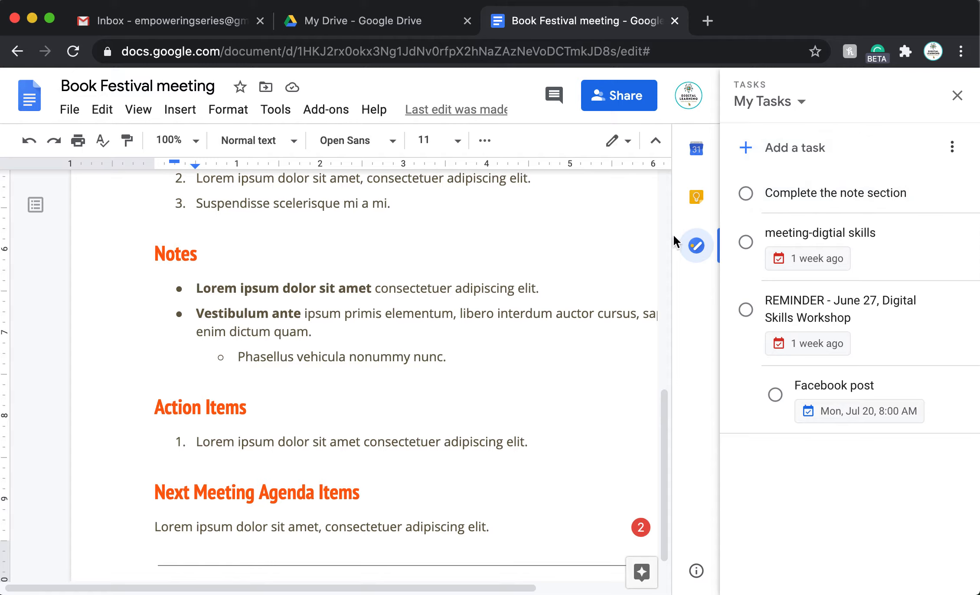
{"action": "left_click", "coordinate": [747, 194]}
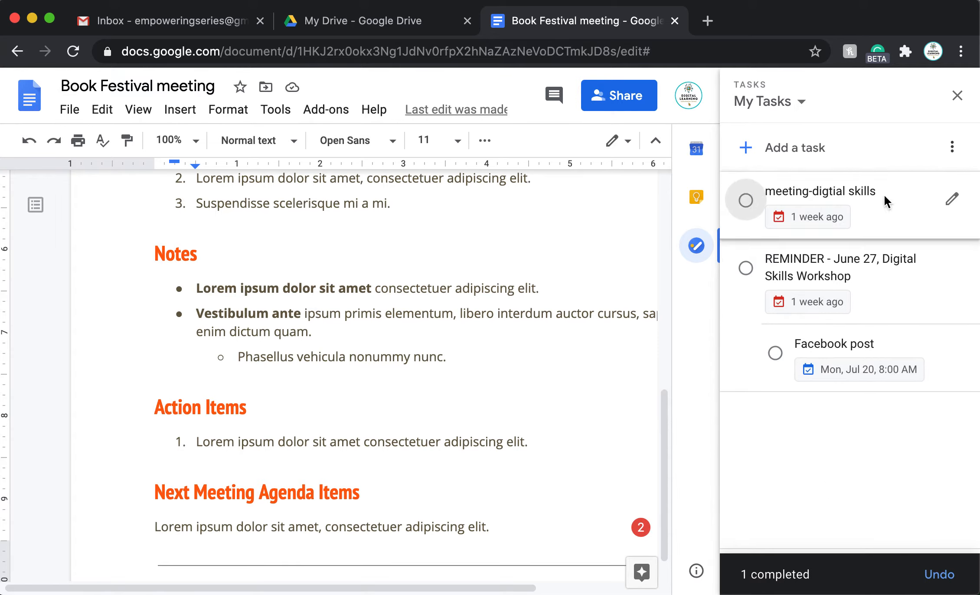
{"action": "left_click", "coordinate": [958, 96]}
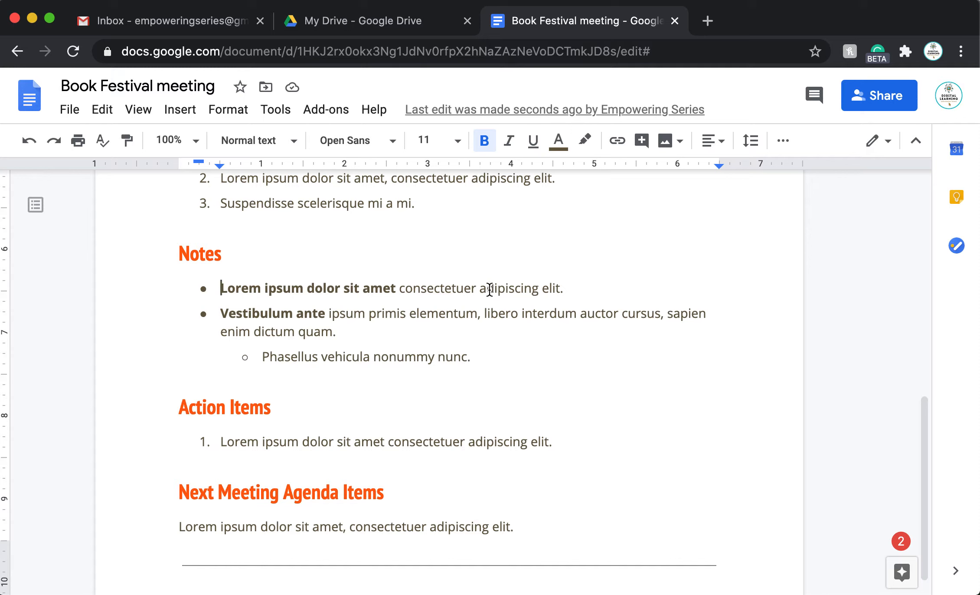
- Switch to Gmail, open the "Word Doc, Excel" message, and add its Empowering Series.docx attachment to Drive
{"action": "left_click", "coordinate": [213, 26]}
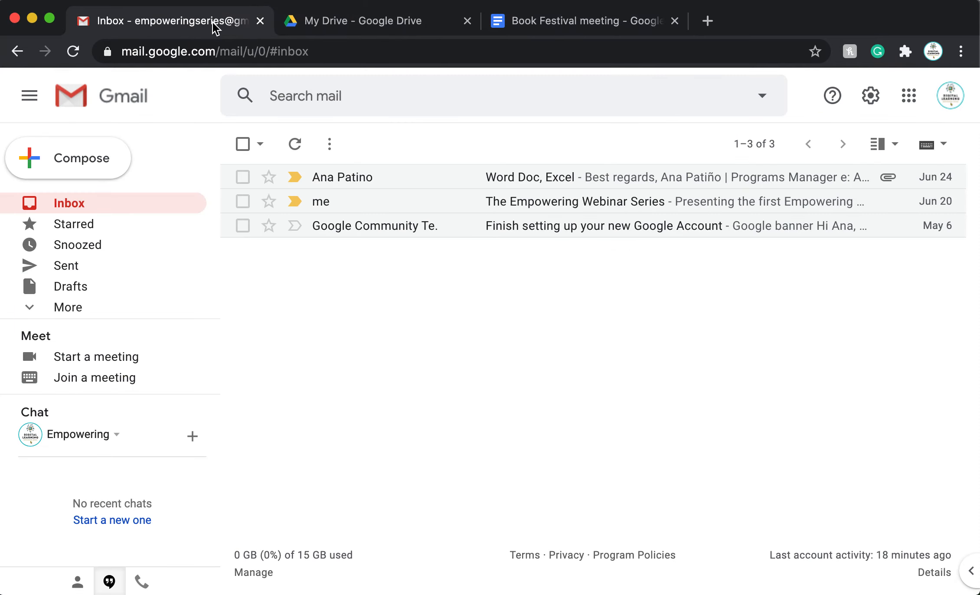
{"action": "left_click", "coordinate": [443, 179]}
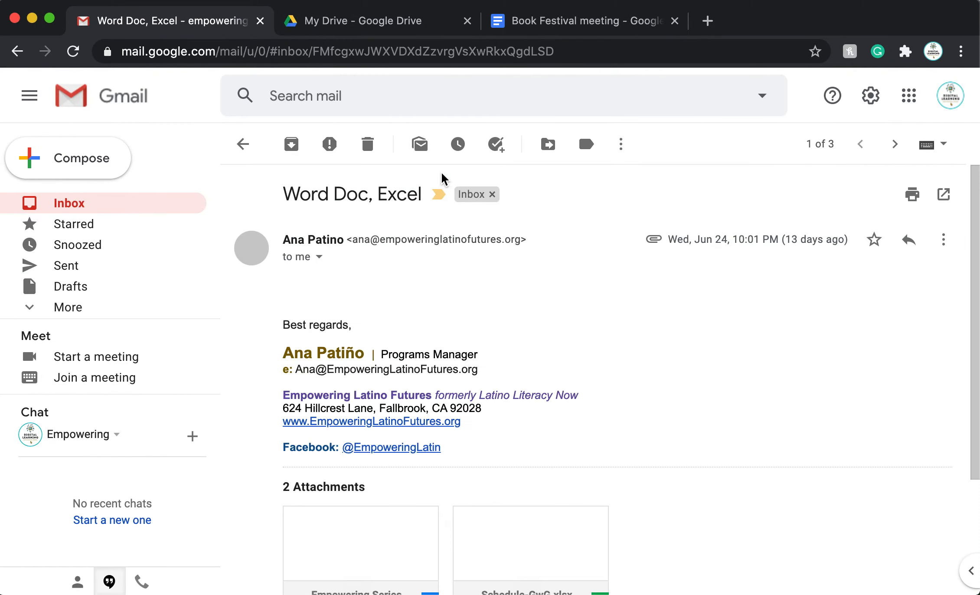
{"action": "scroll", "coordinate": [713, 400], "scroll_direction": "down", "scroll_amount": 3}
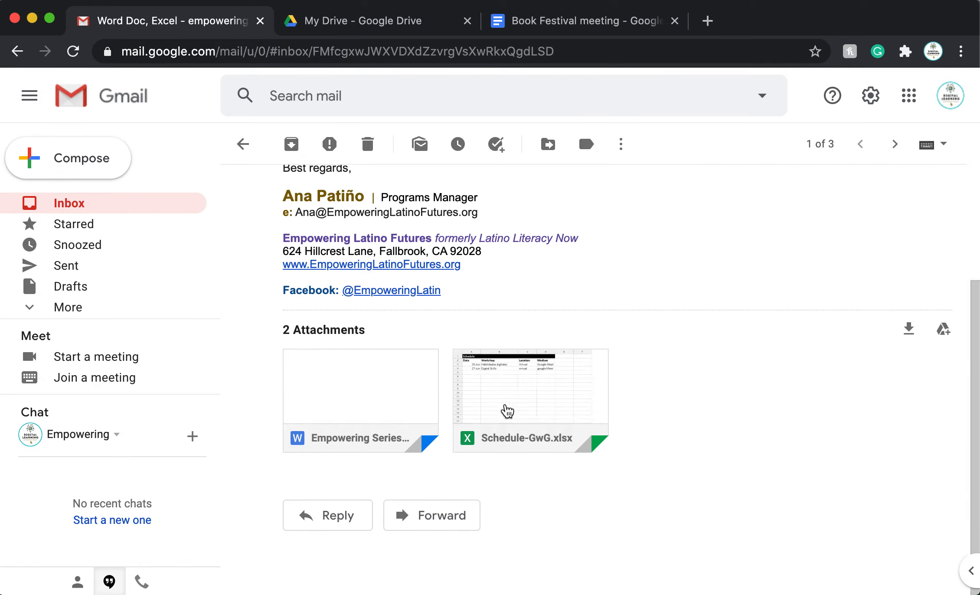
{"action": "mouse_move", "coordinate": [505, 410]}
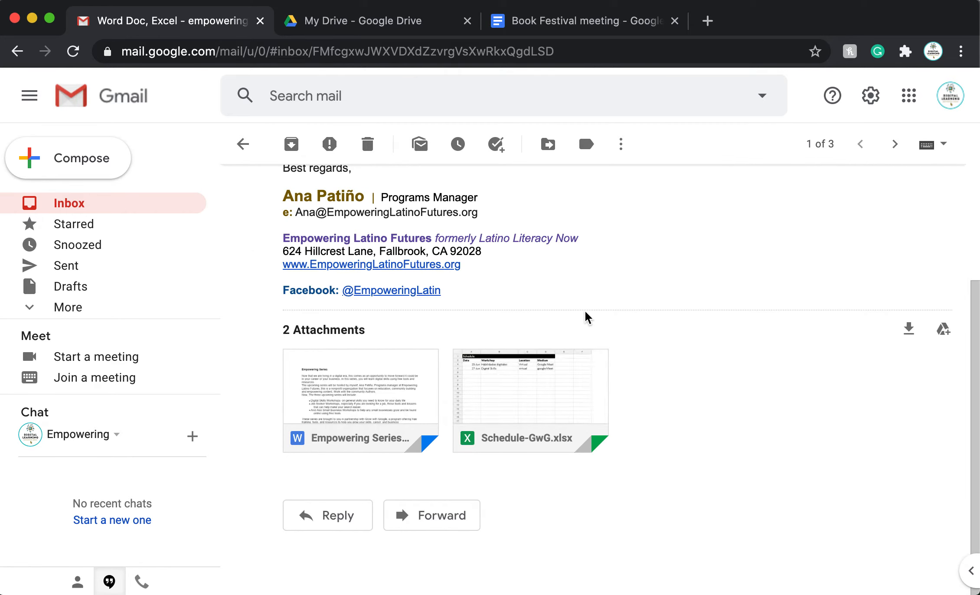
{"action": "mouse_move", "coordinate": [334, 405]}
{"action": "mouse_move", "coordinate": [324, 376]}
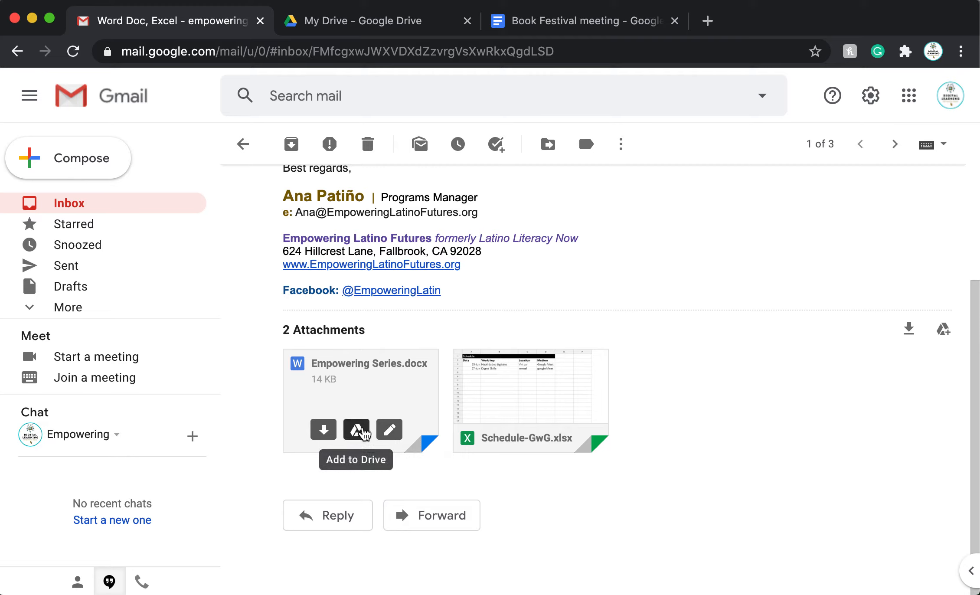
{"action": "left_click", "coordinate": [360, 430]}
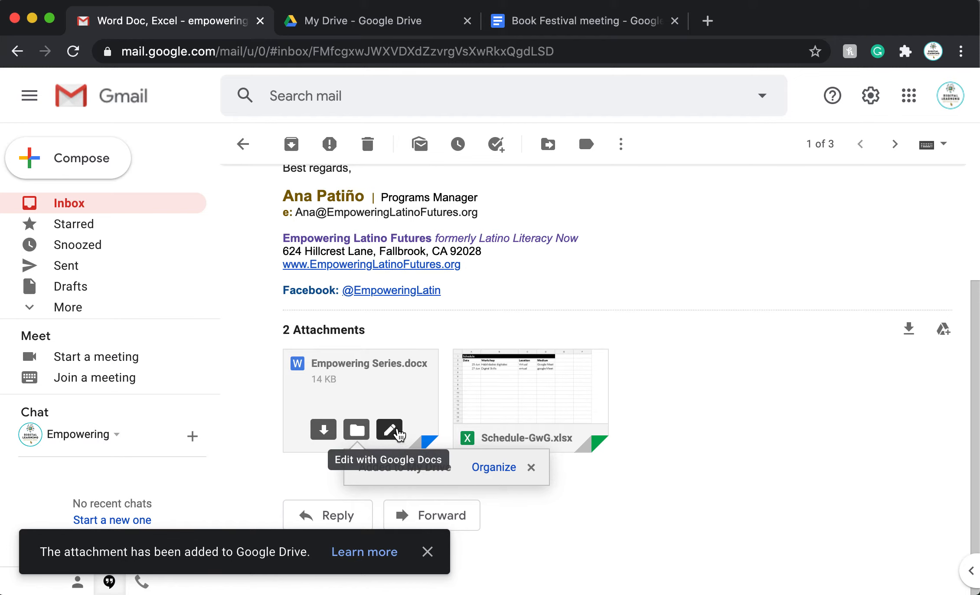
- Preview Empowering Series.docx from My Drive in Google Drive and open it with Google Docs
{"action": "left_click", "coordinate": [389, 24]}
{"action": "scroll", "coordinate": [505, 431], "scroll_direction": "down", "scroll_amount": 2}
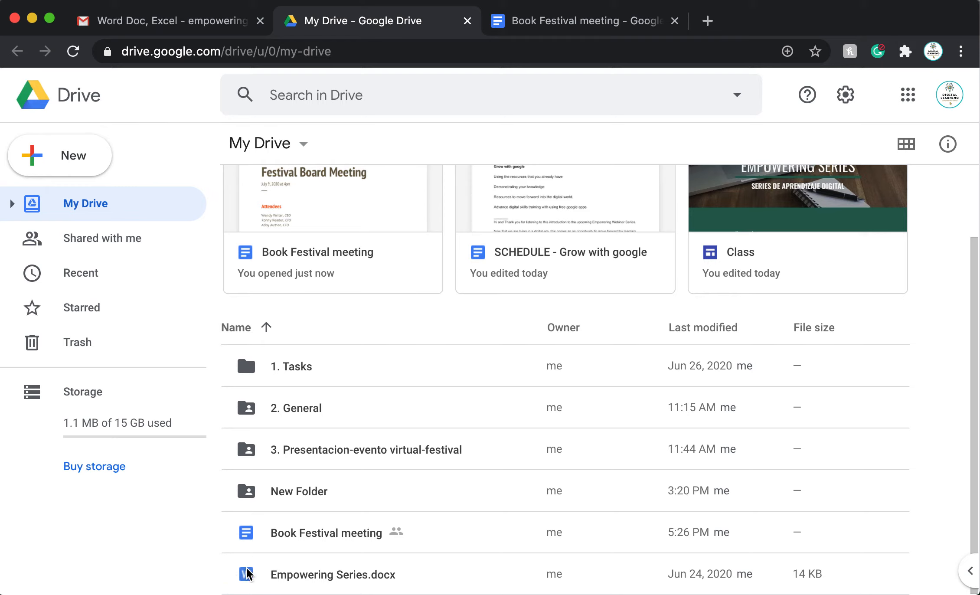
{"action": "left_click", "coordinate": [338, 578]}
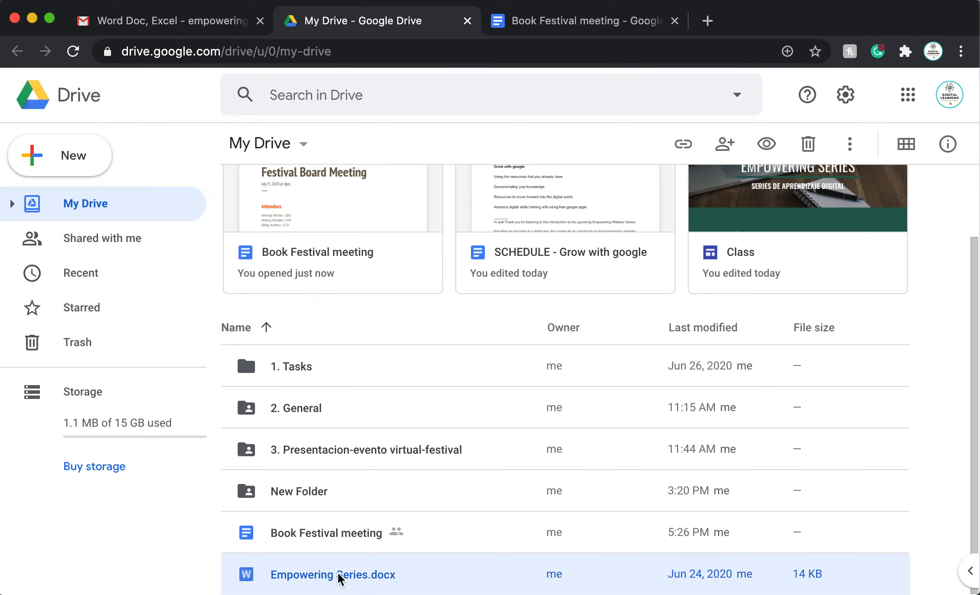
{"action": "double_click", "coordinate": [470, 581]}
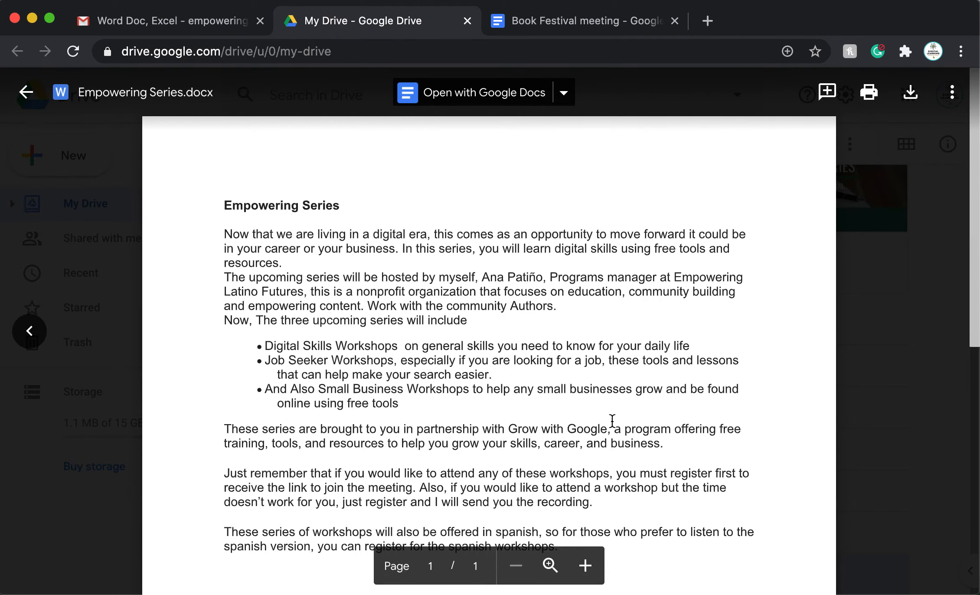
{"action": "scroll", "coordinate": [611, 420], "scroll_direction": "down", "scroll_amount": 5}
{"action": "scroll", "coordinate": [587, 372], "scroll_direction": "up", "scroll_amount": 5}
{"action": "left_click", "coordinate": [516, 92]}
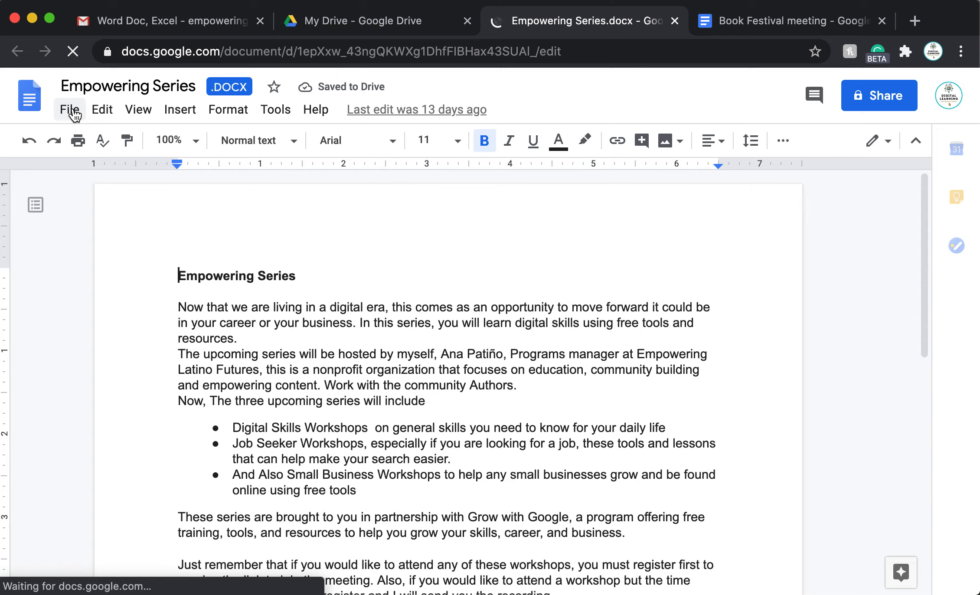
- Download the Empowering Series document in Microsoft Word (.docx) format
{"action": "left_click", "coordinate": [68, 111]}
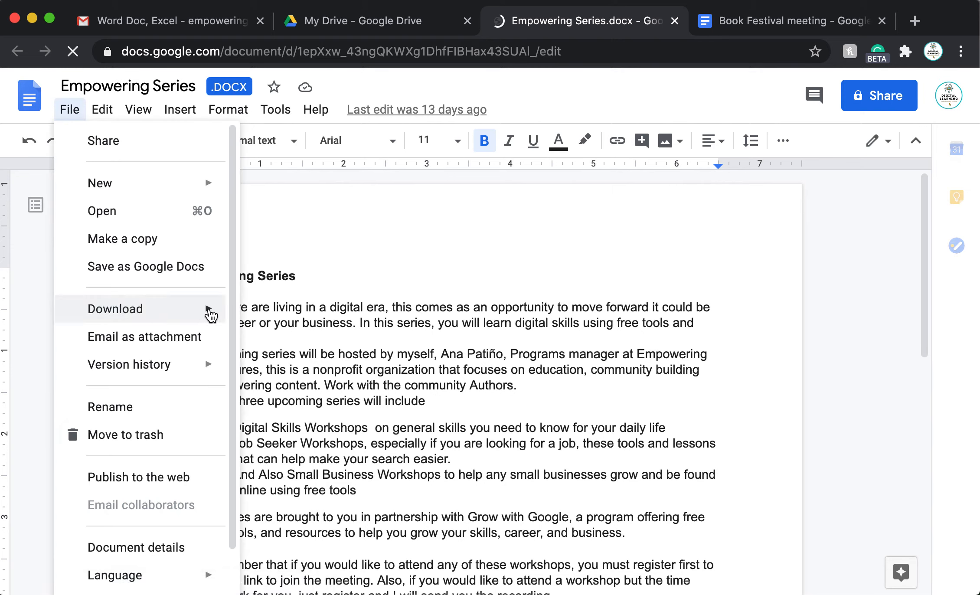
{"action": "mouse_move", "coordinate": [210, 309]}
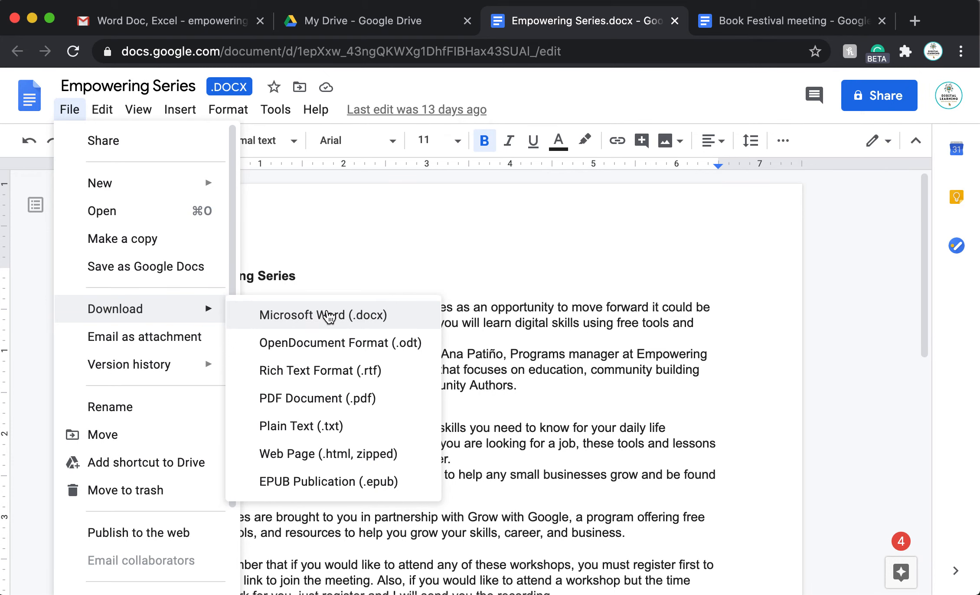
{"action": "left_click", "coordinate": [330, 316]}
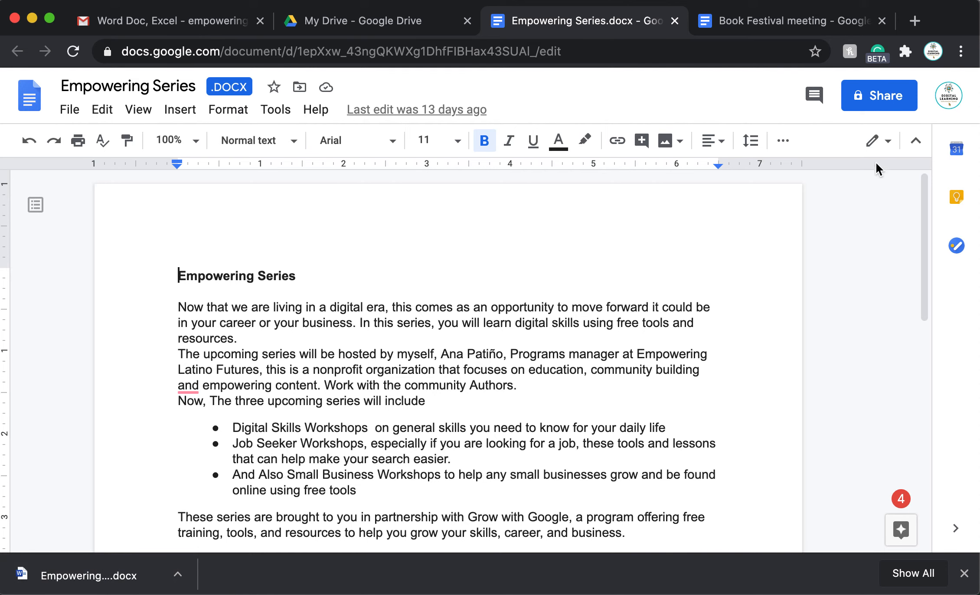
- Copy the Empowering Series share link and set its access to anyone with the link as Viewer
{"action": "left_click", "coordinate": [881, 96]}
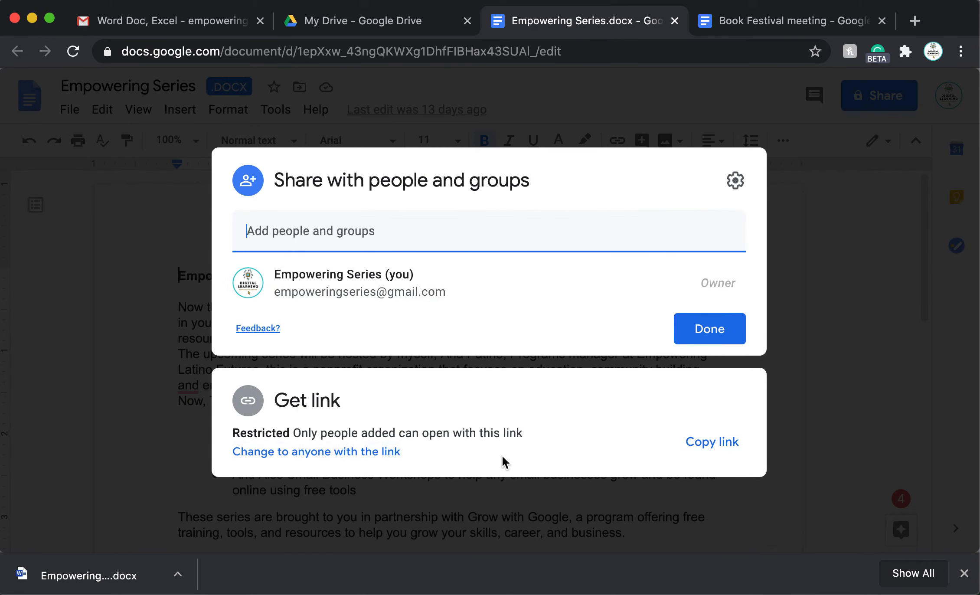
{"action": "left_click", "coordinate": [705, 446]}
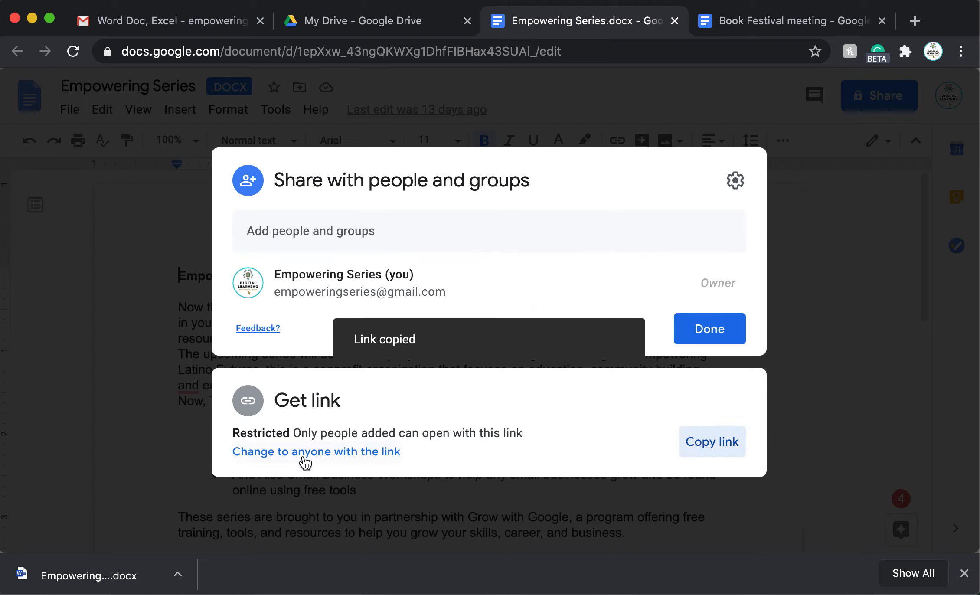
{"action": "left_click", "coordinate": [364, 456]}
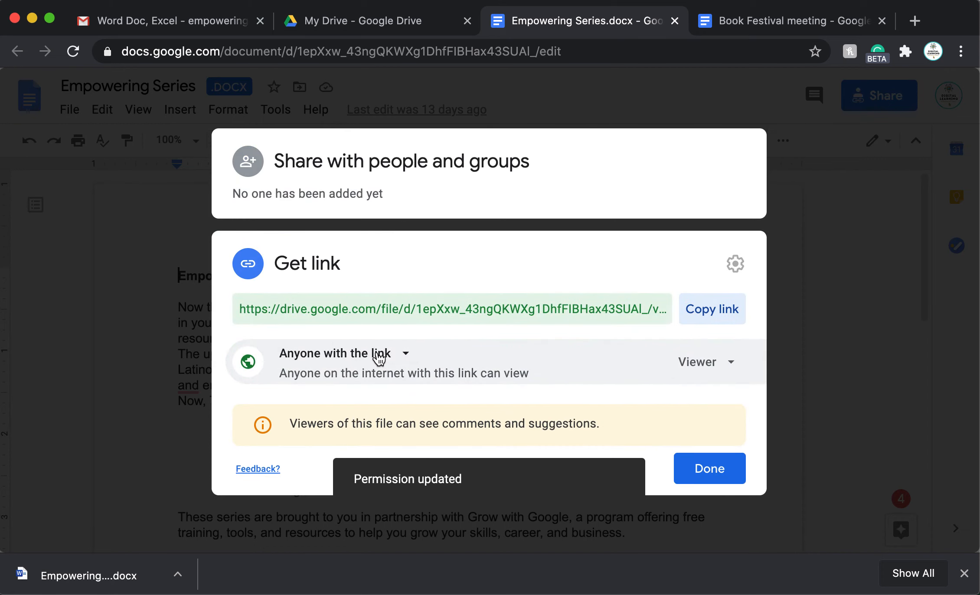
{"action": "left_click", "coordinate": [379, 356]}
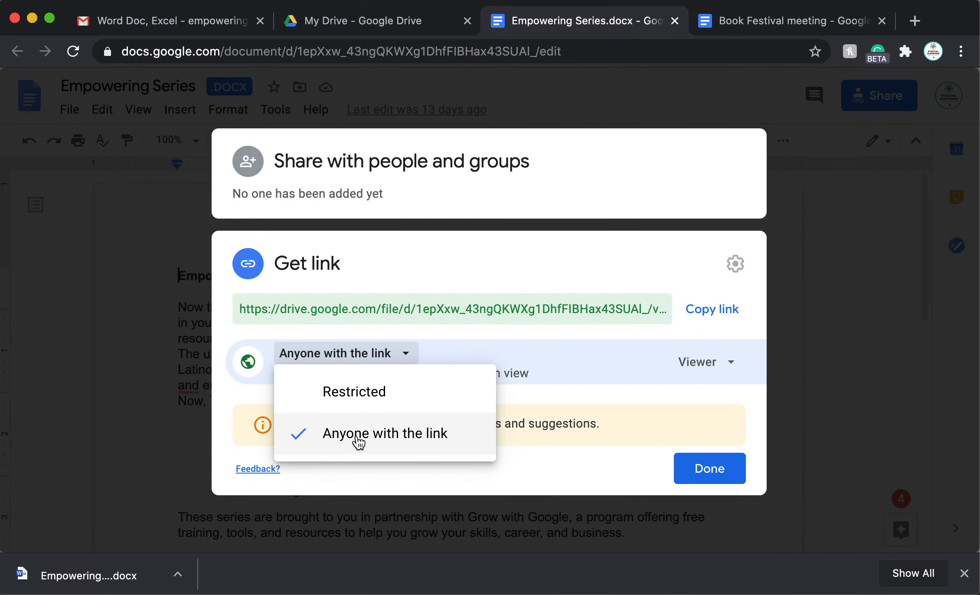
{"action": "left_click", "coordinate": [711, 364]}
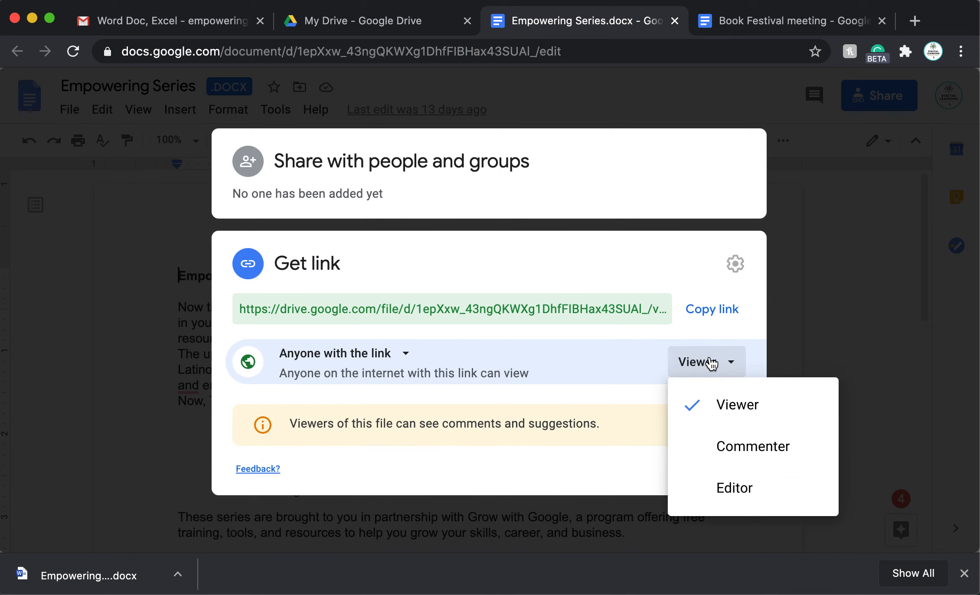
{"action": "left_click", "coordinate": [746, 407]}
{"action": "left_click", "coordinate": [718, 467]}
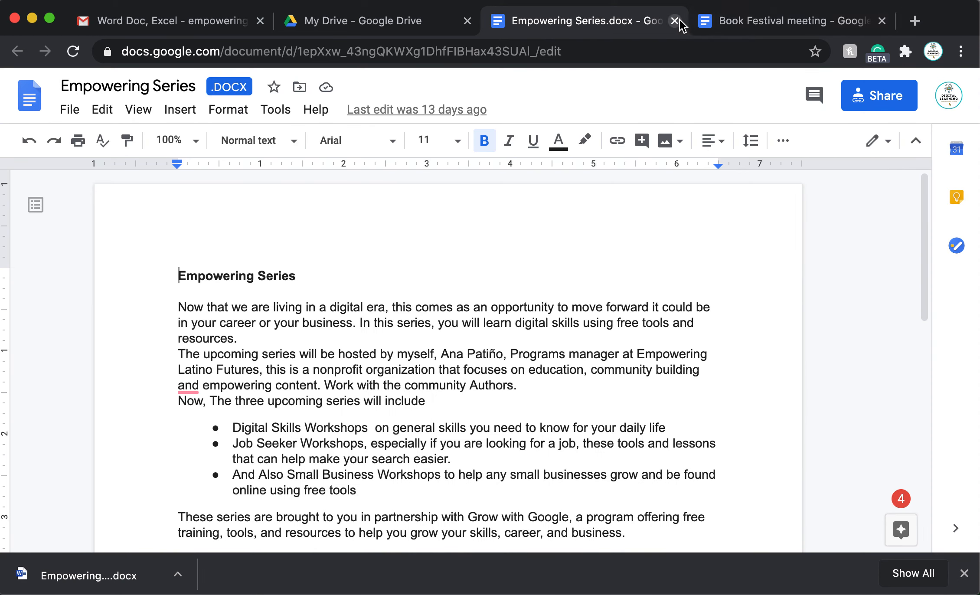
- Close the Book Festival meeting document and look over the Empowering Series title, opening paragraphs and additional formatting options
{"action": "left_click", "coordinate": [882, 21]}
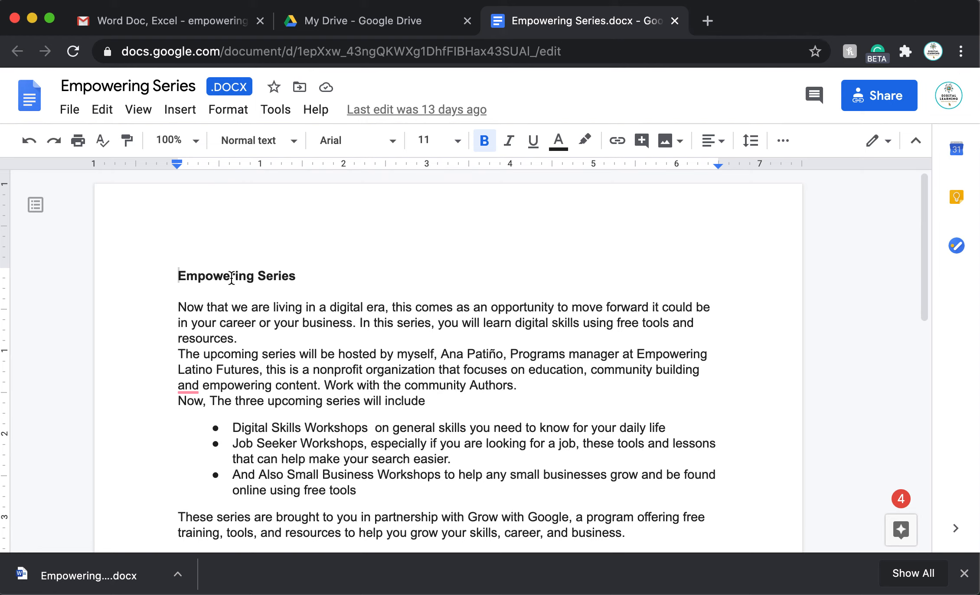
{"action": "left_click_drag", "start_coordinate": [314, 281], "coordinate": [178, 274]}
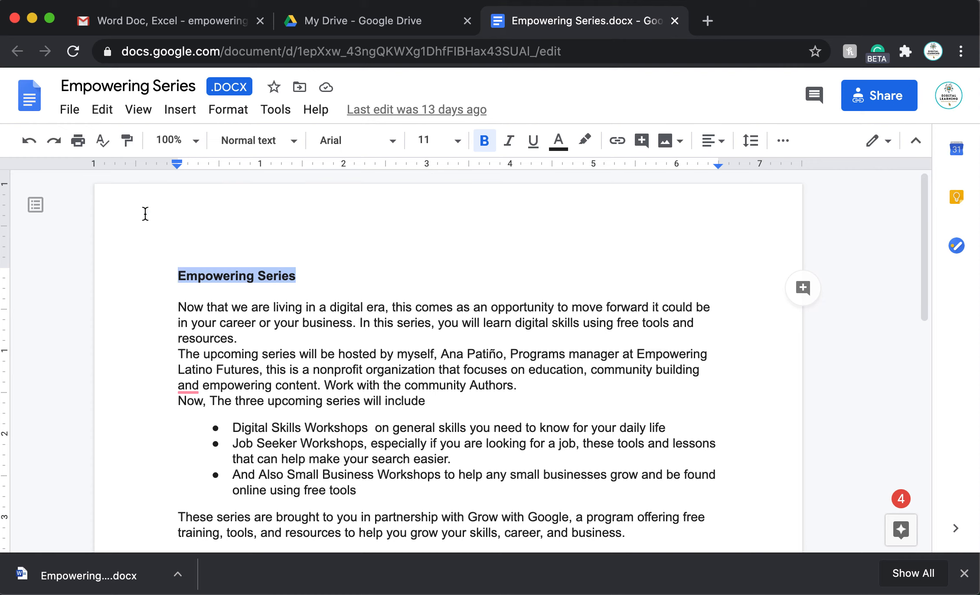
{"action": "left_click", "coordinate": [616, 324]}
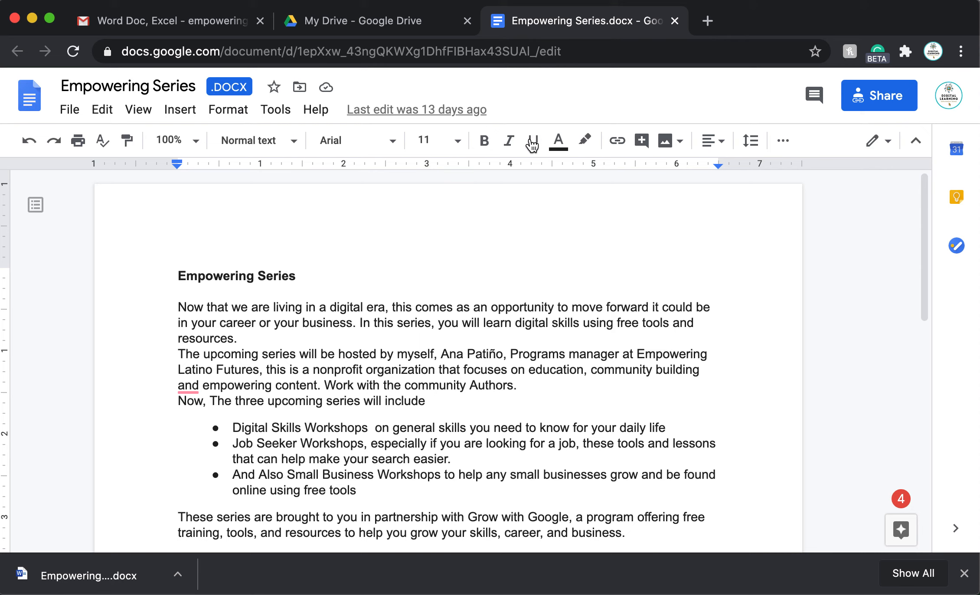
{"action": "left_click", "coordinate": [790, 142]}
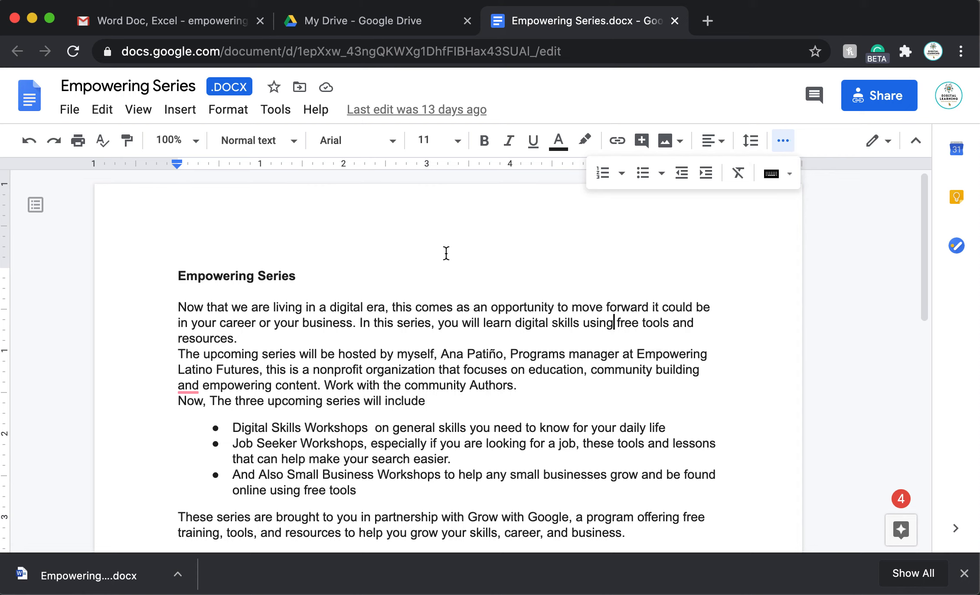
{"action": "left_click", "coordinate": [299, 275]}
{"action": "left_click_drag", "start_coordinate": [190, 287], "coordinate": [180, 308]}
{"action": "left_click", "coordinate": [244, 341]}
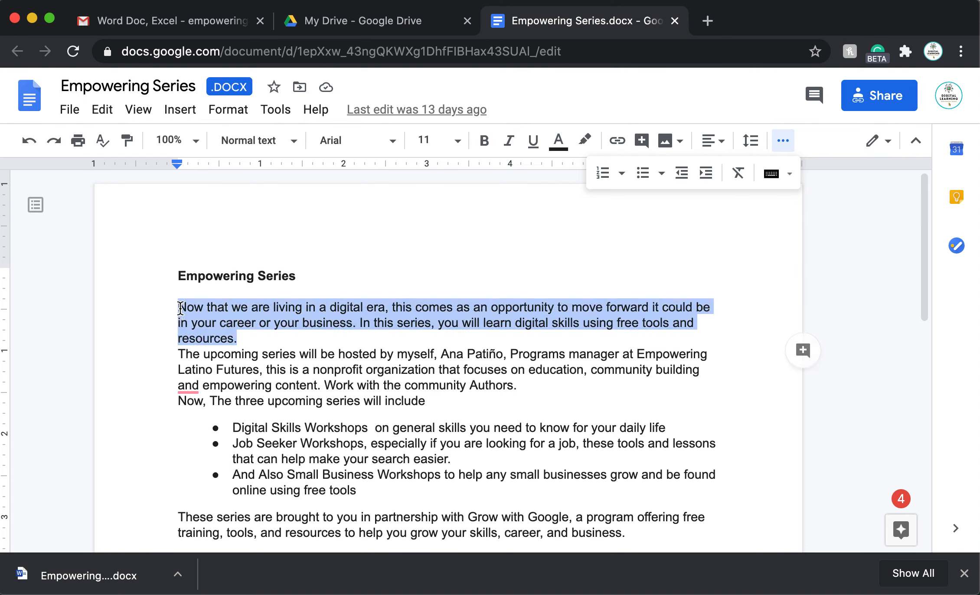
{"action": "left_click", "coordinate": [289, 338]}
{"action": "left_click_drag", "start_coordinate": [178, 354], "coordinate": [471, 414]}
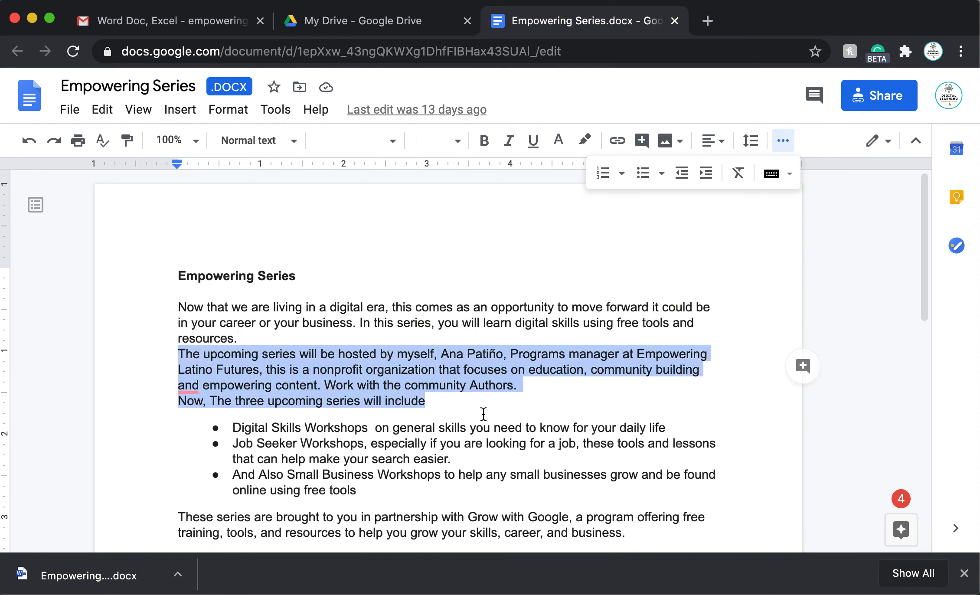
{"action": "left_click", "coordinate": [482, 401]}
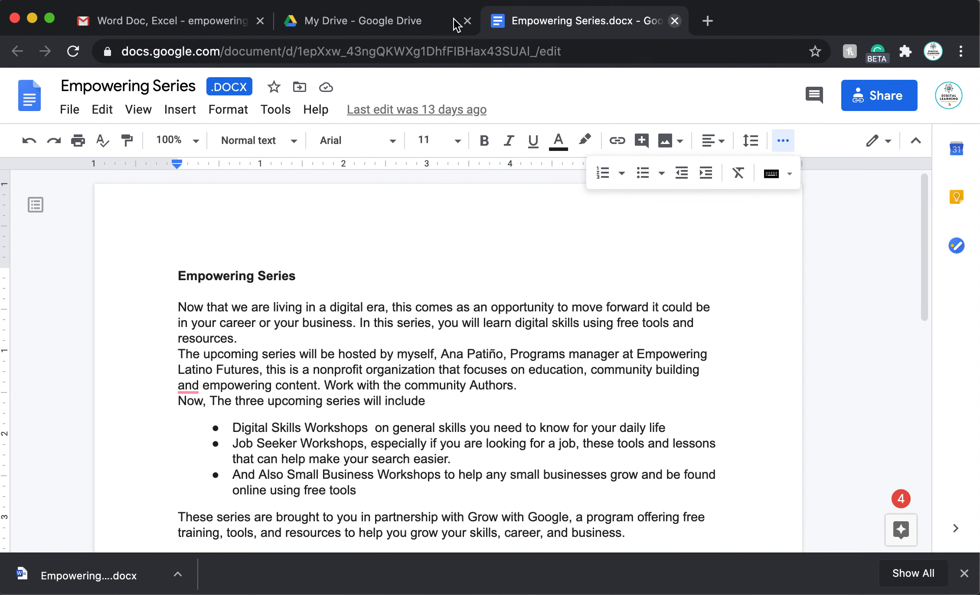
- Close the Empowering Series document and Google Drive, and view the list of Google apps from Gmail
{"action": "key", "text": "super+w"}
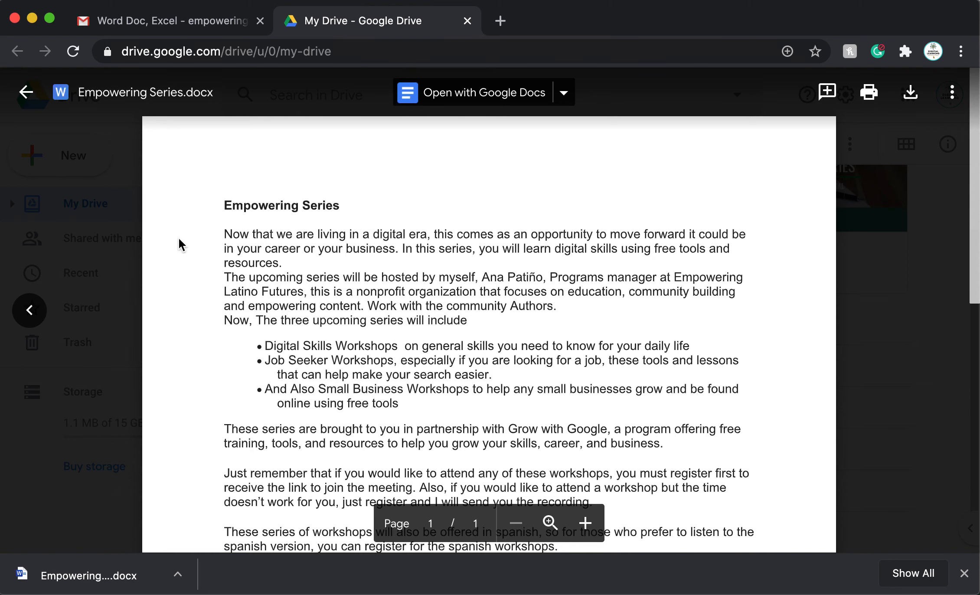
{"action": "key", "text": "super+w"}
{"action": "scroll", "coordinate": [744, 255], "scroll_direction": "up", "scroll_amount": 4}
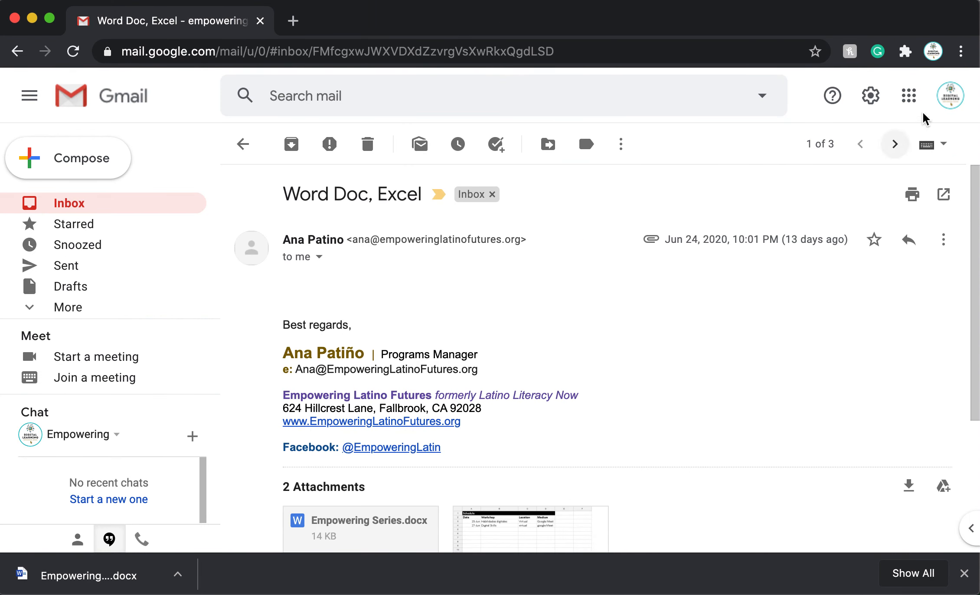
{"action": "left_click", "coordinate": [909, 96]}
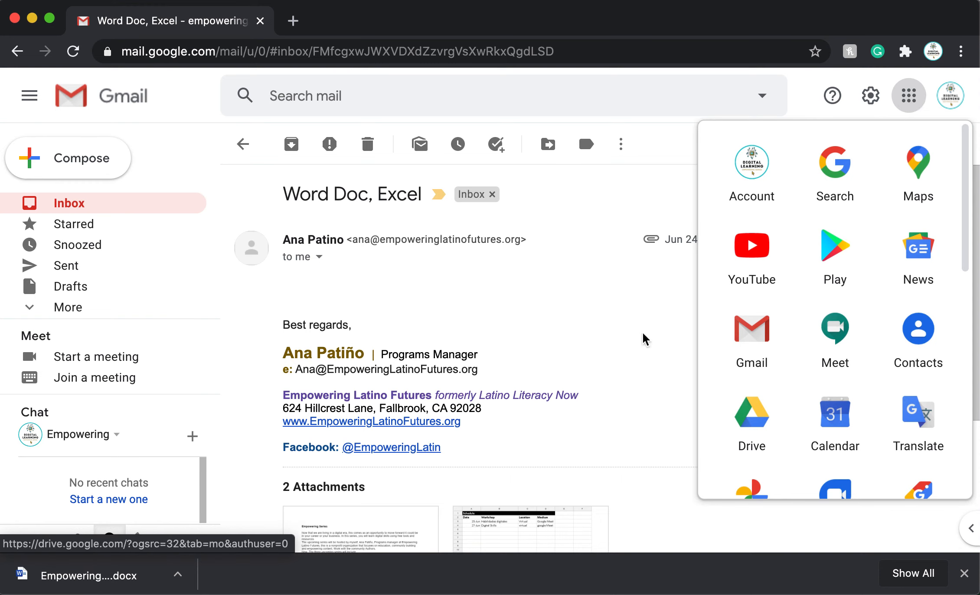
{"action": "left_click", "coordinate": [546, 297]}
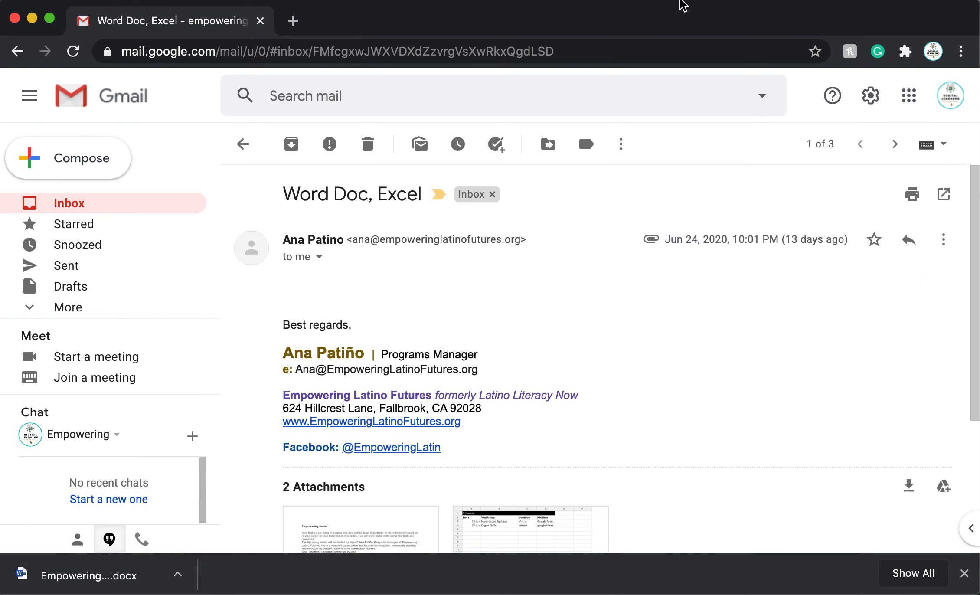